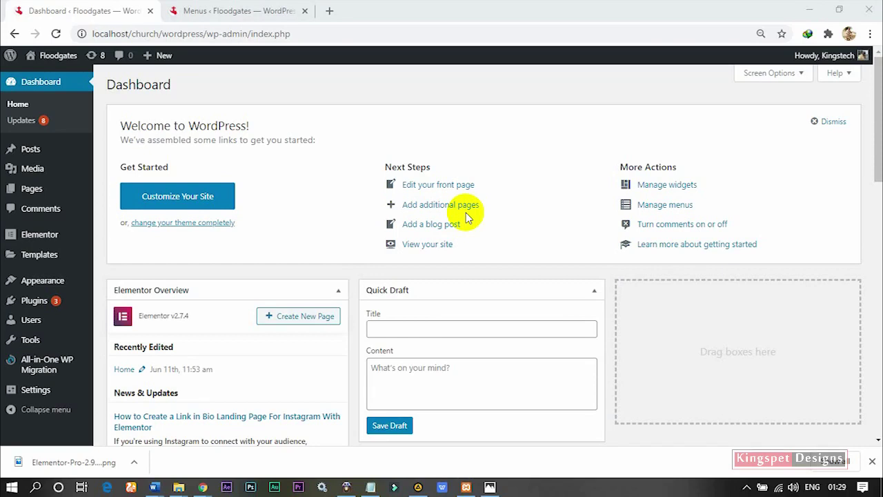
- Check the image.png reference screenshot in Photos, then return to the Main Menu editor
left_click(442, 487)
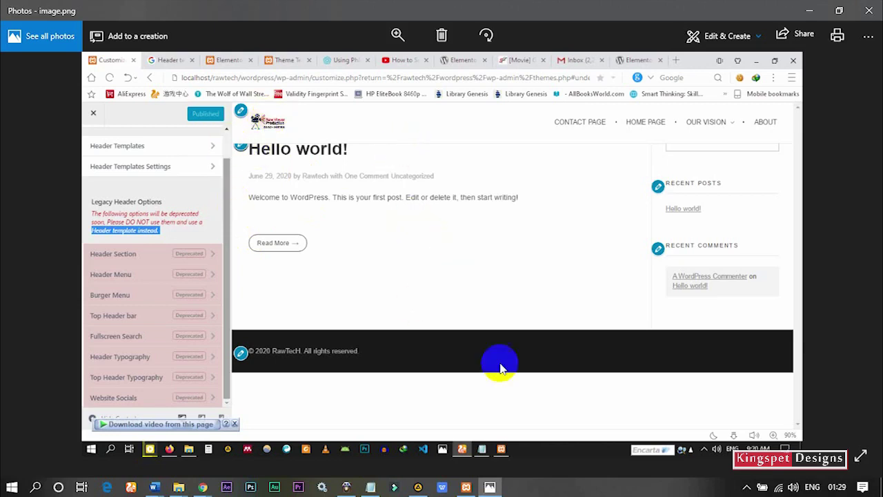
left_click(810, 11)
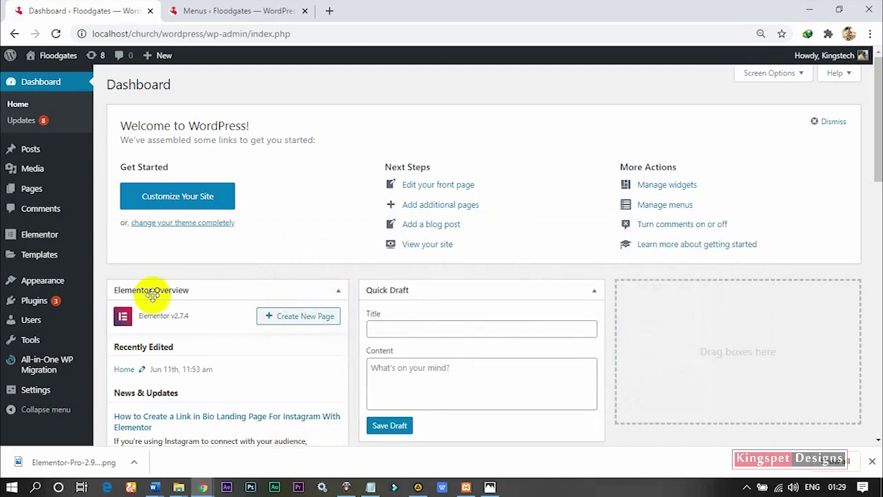
mouse_move(51, 344)
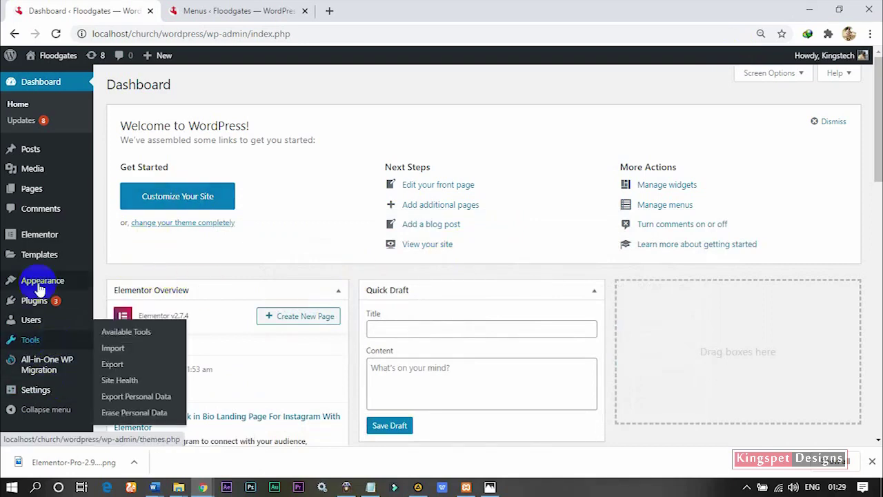
mouse_move(35, 278)
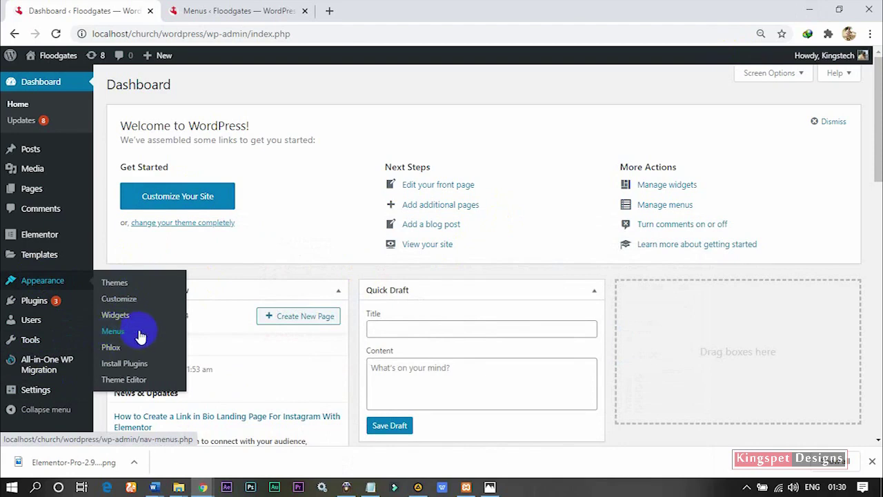
left_click(254, 9)
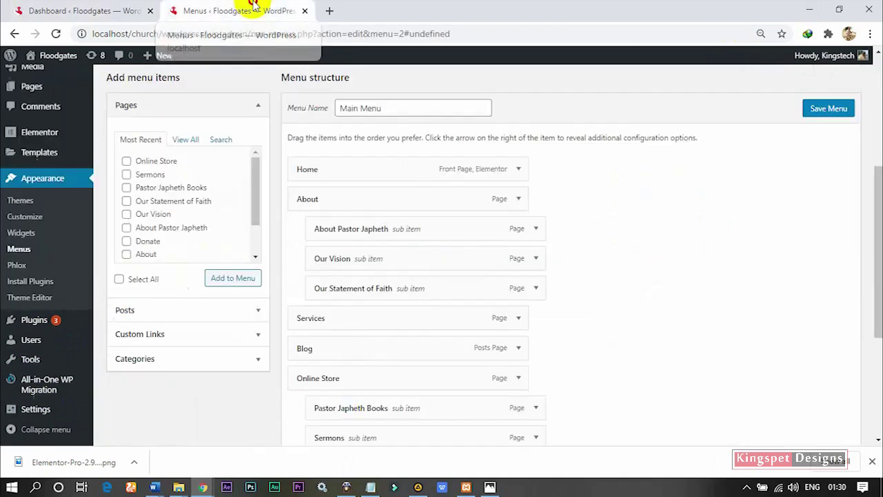
- Review the Main Menu items, from Home through Online Store to Contact, then go back to the Dashboard
scroll(419, 167, "down", 2)
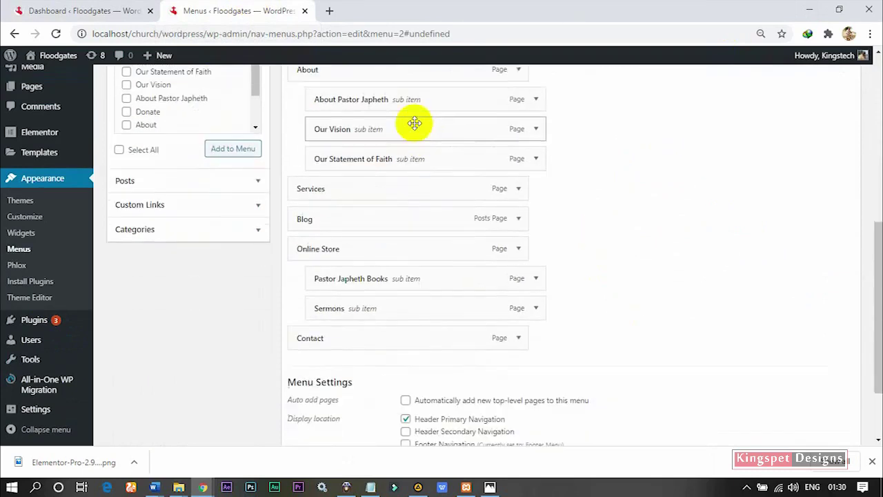
scroll(432, 121, "up", 2)
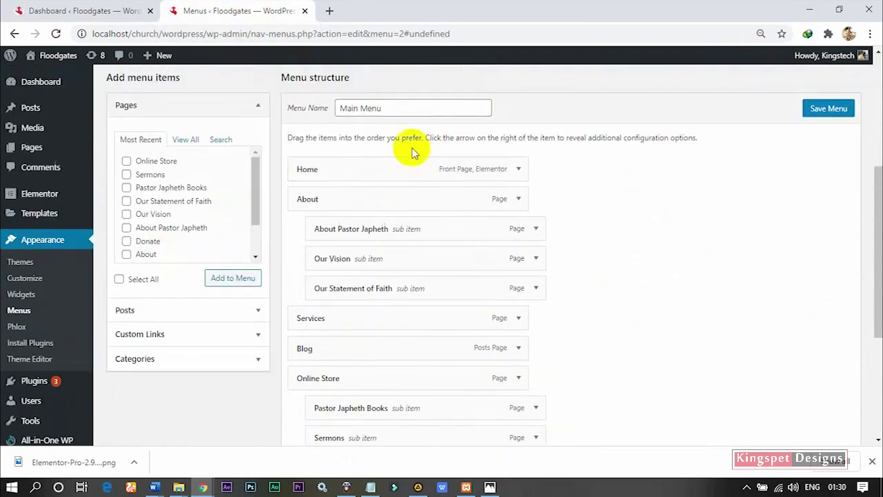
scroll(404, 276, "down", 3)
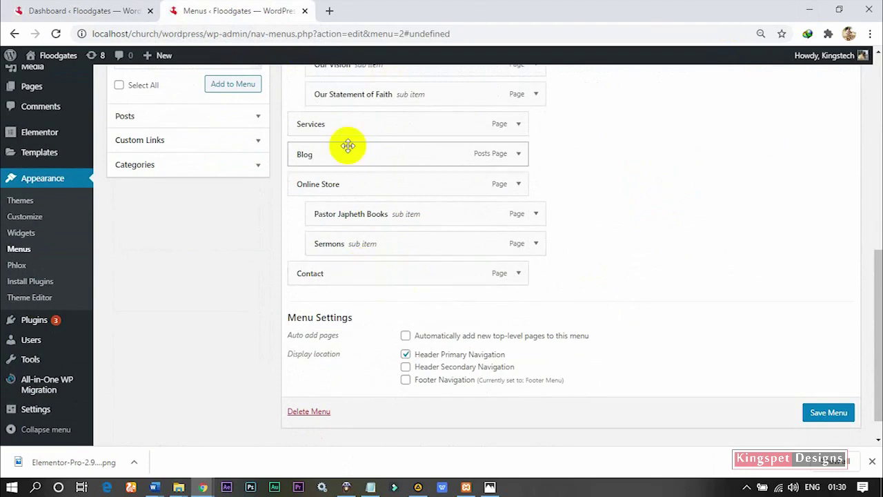
scroll(357, 254, "up", 1)
scroll(356, 254, "up", 2)
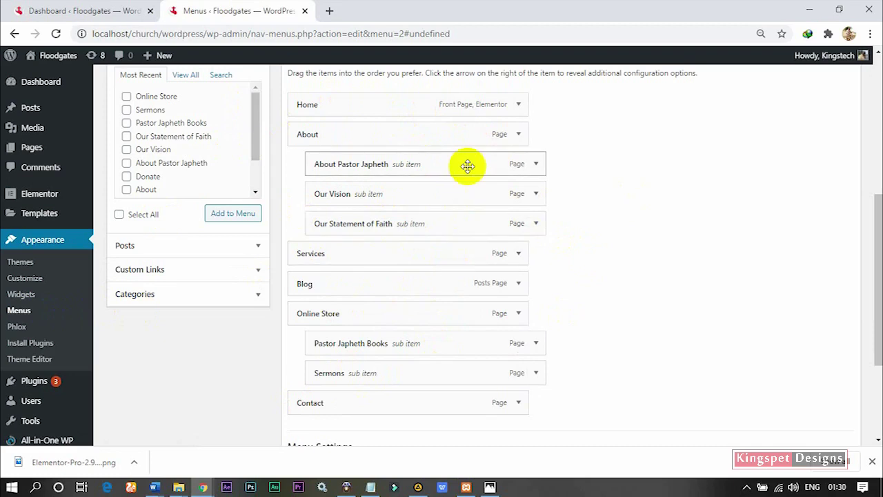
left_click(99, 14)
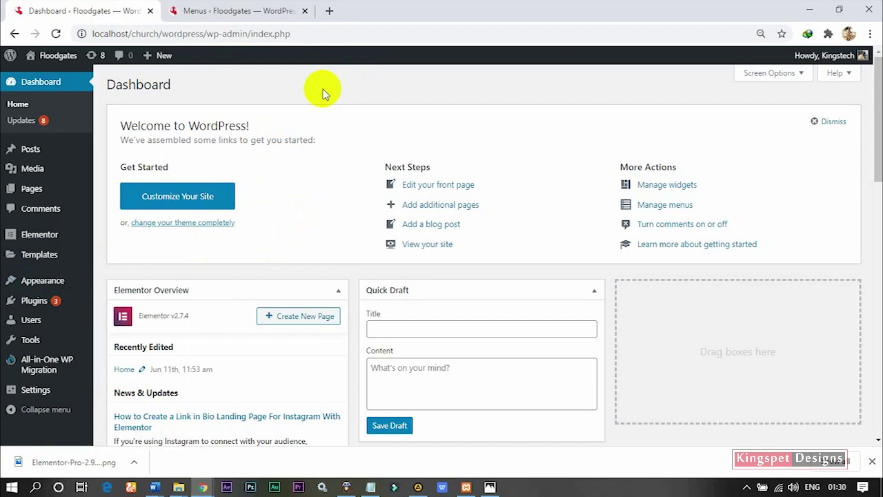
- Open Elementor's Theme Builder, view its Pro upgrade prompt, and start a new template
left_click(52, 255)
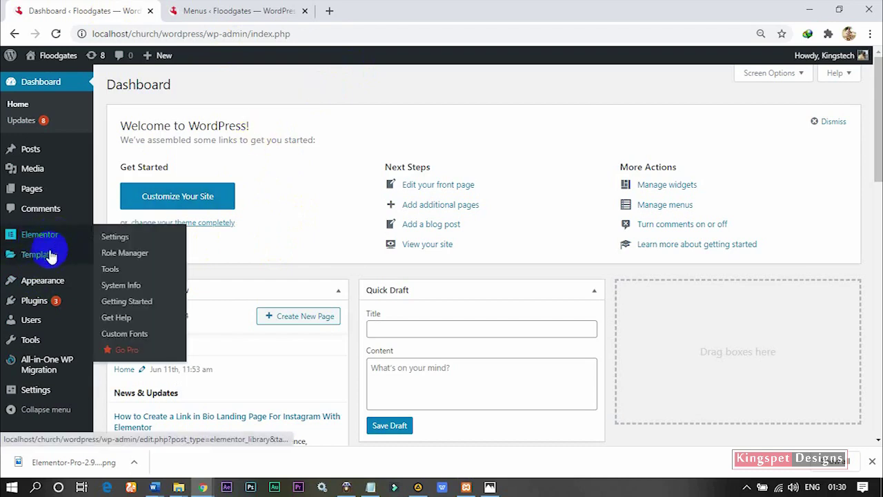
mouse_move(38, 257)
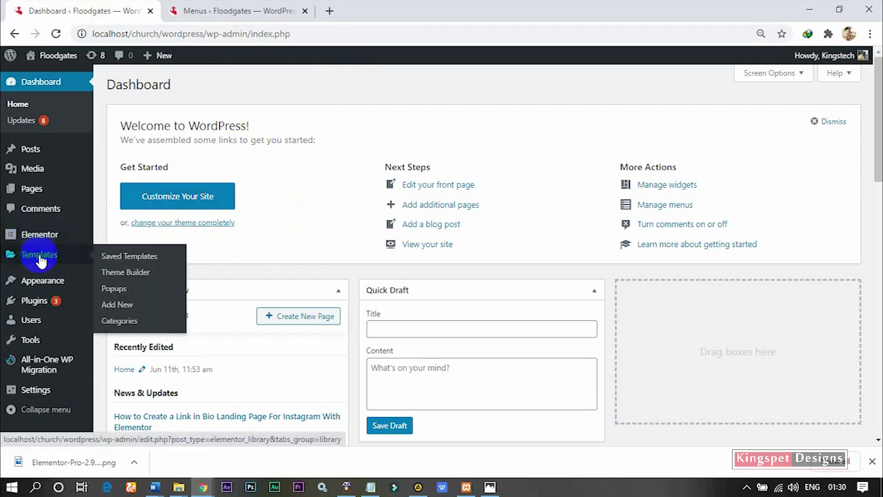
left_click(129, 278)
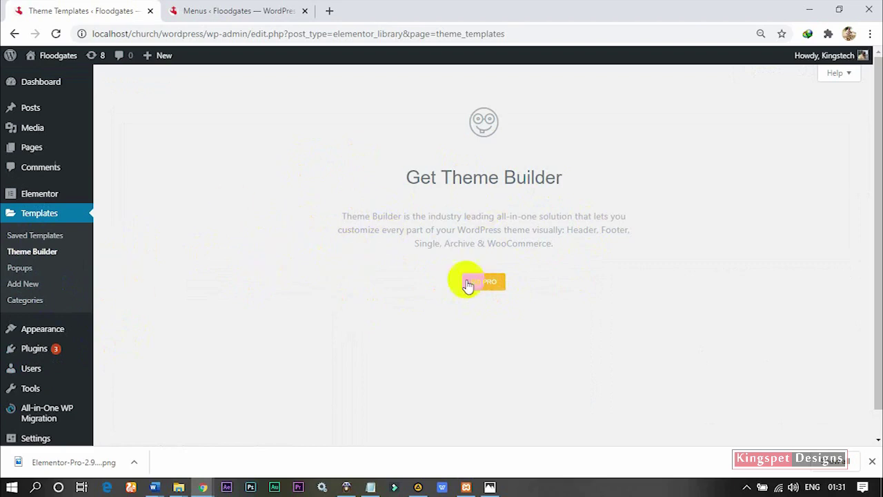
scroll(546, 260, "down", 1)
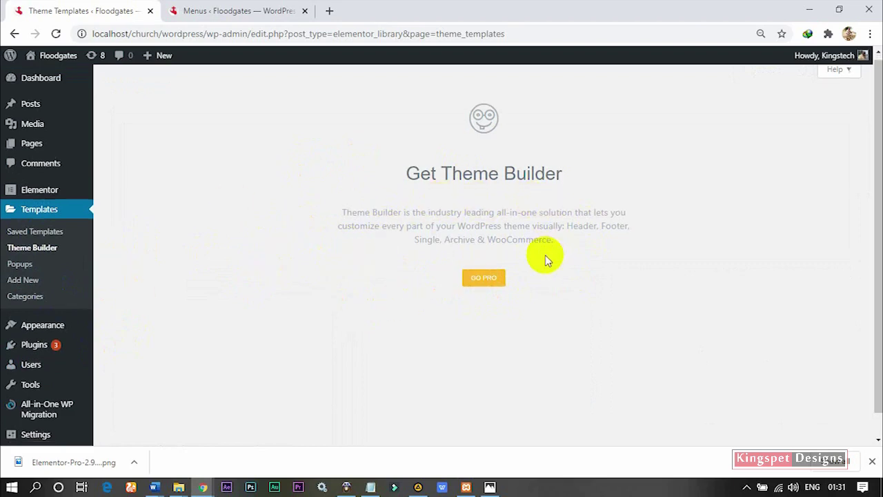
scroll(547, 260, "down", 1)
scroll(547, 260, "up", 2)
mouse_move(39, 391)
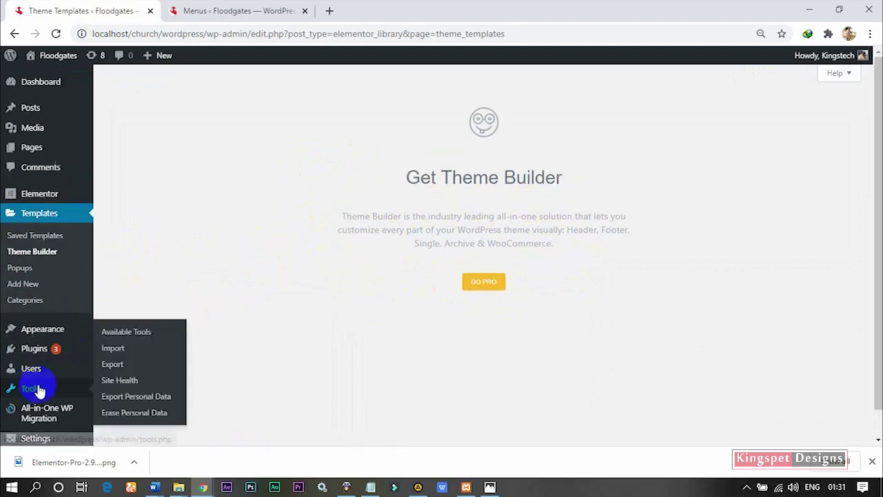
left_click(27, 287)
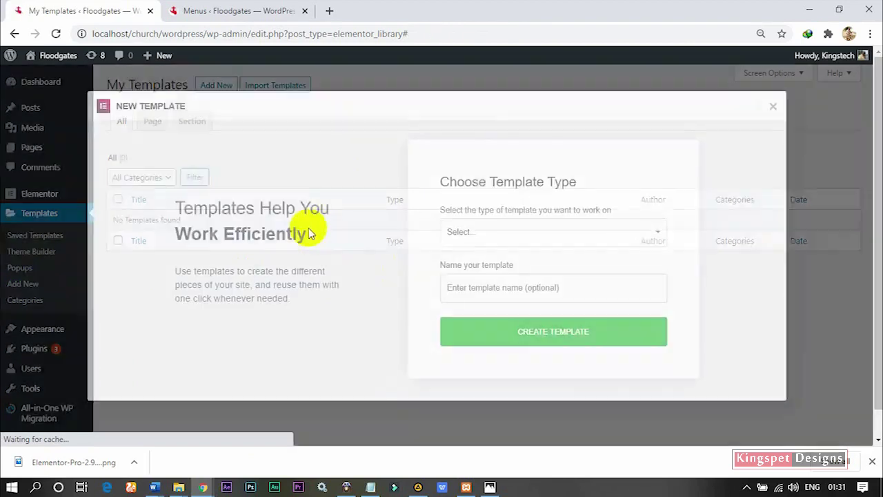
- Look through the template type choices, then cancel the New Template dialog
left_click(522, 232)
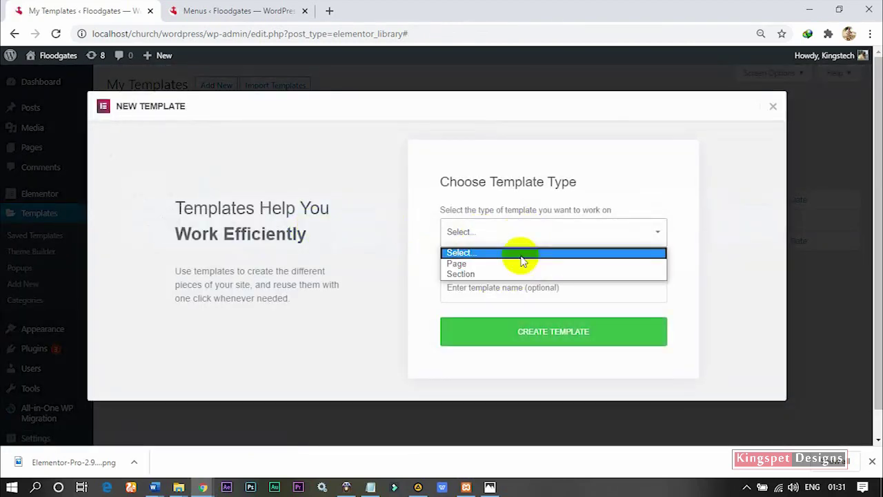
left_click(764, 165)
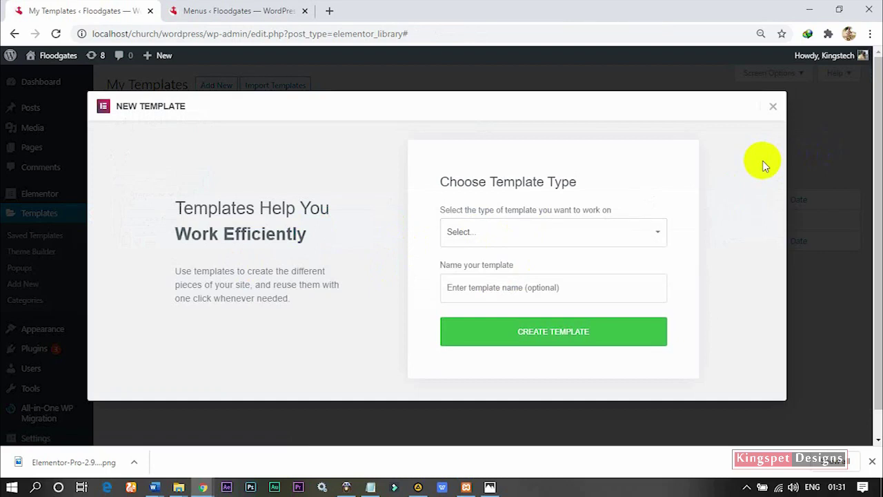
left_click(775, 108)
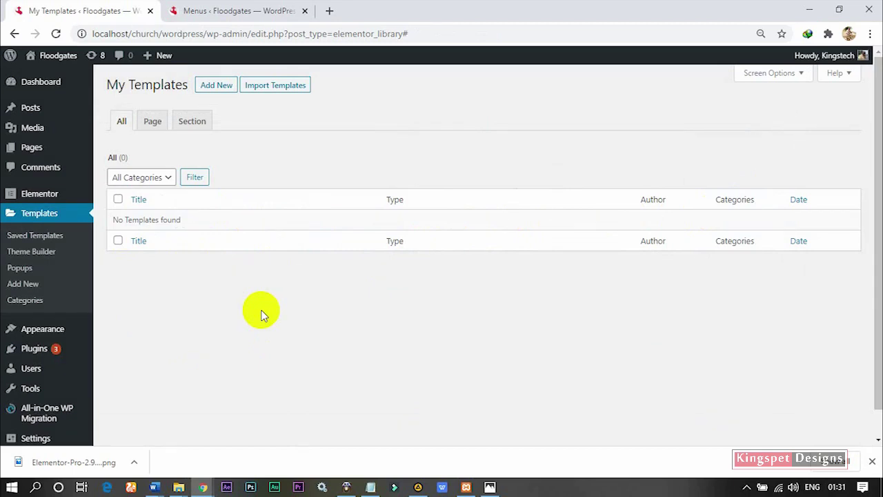
mouse_move(61, 196)
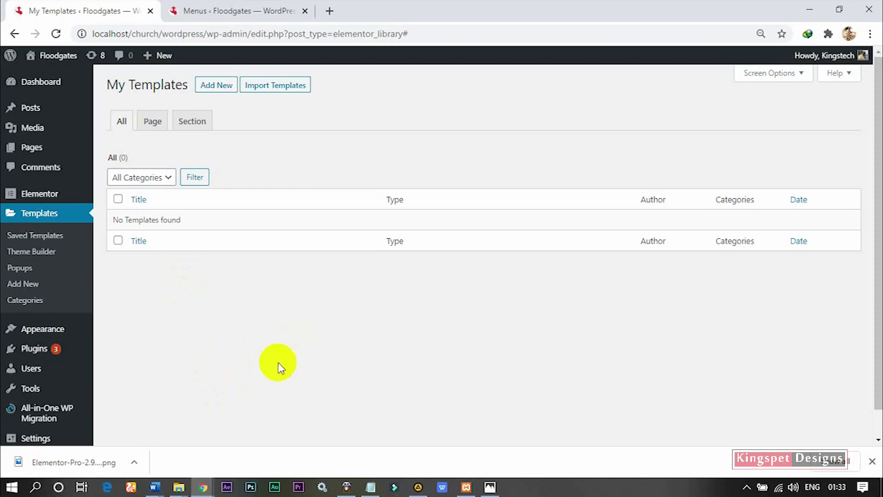
mouse_move(182, 489)
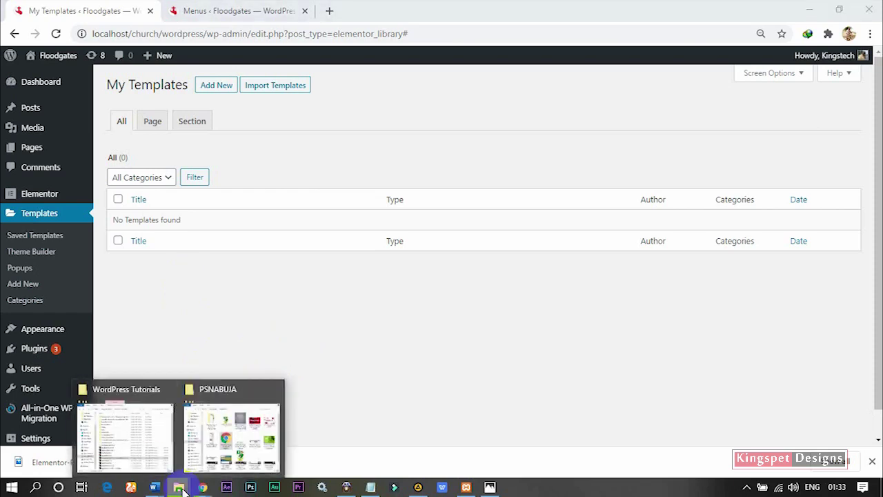
left_click(141, 455)
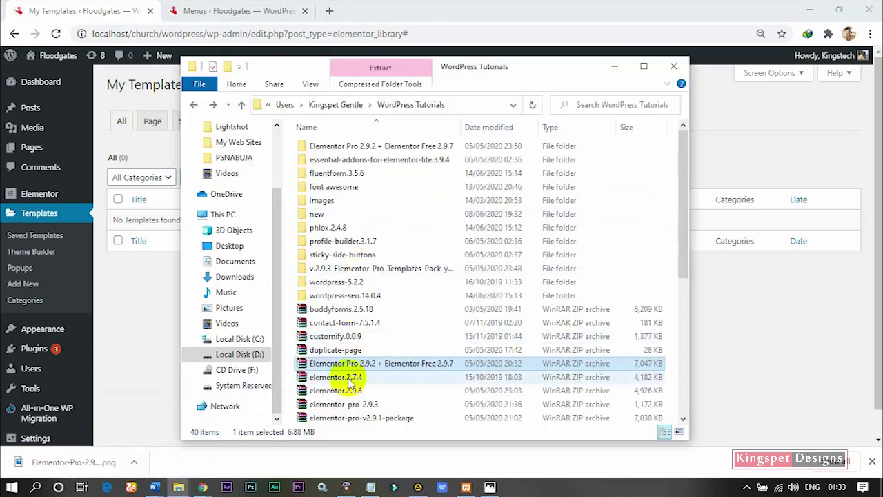
- Open the extracted 'Elementor Pro 2.9.2 + Elementor Free 2.9.7' folder and select the elementor folder
left_click(394, 390)
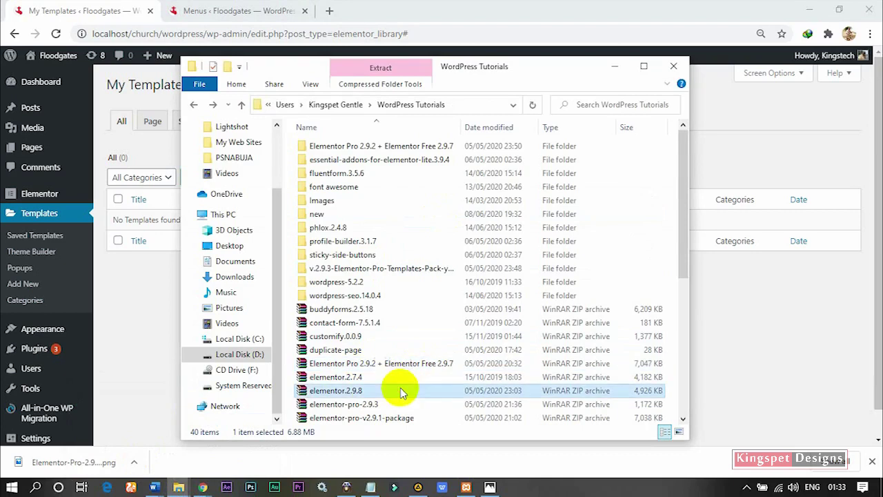
left_click(403, 368)
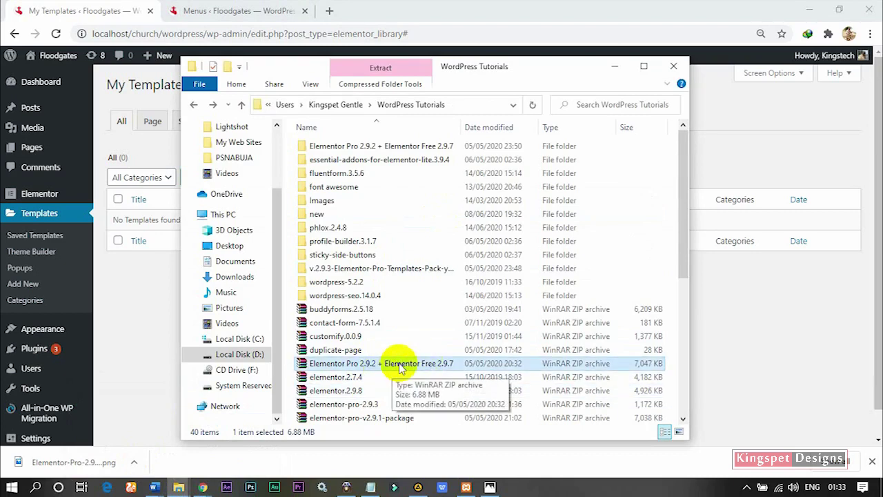
right_click(400, 365)
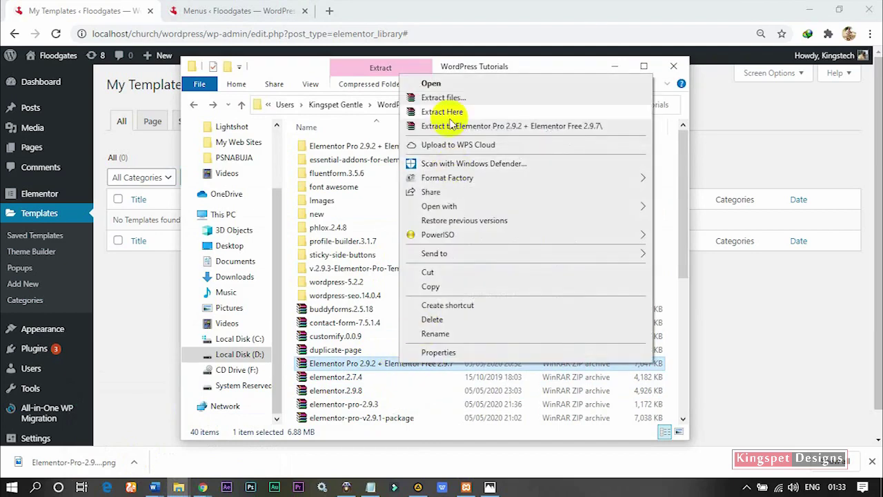
left_click(360, 308)
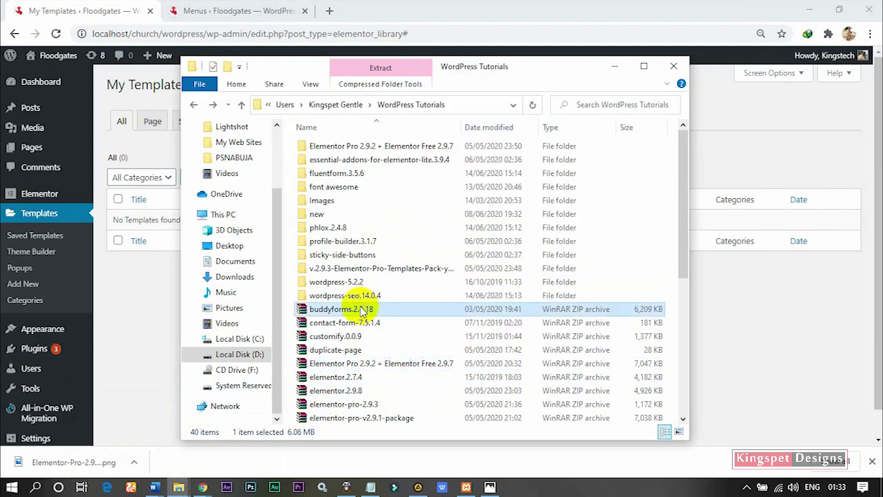
left_click(418, 149)
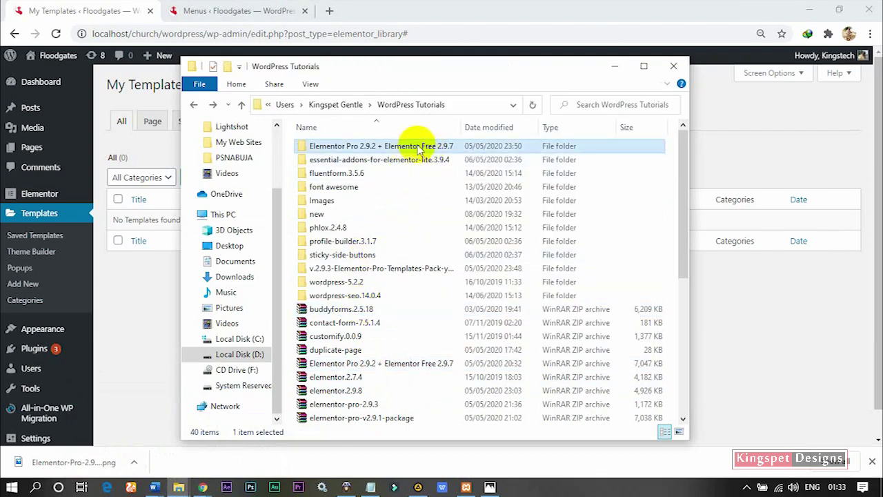
double_click(433, 148)
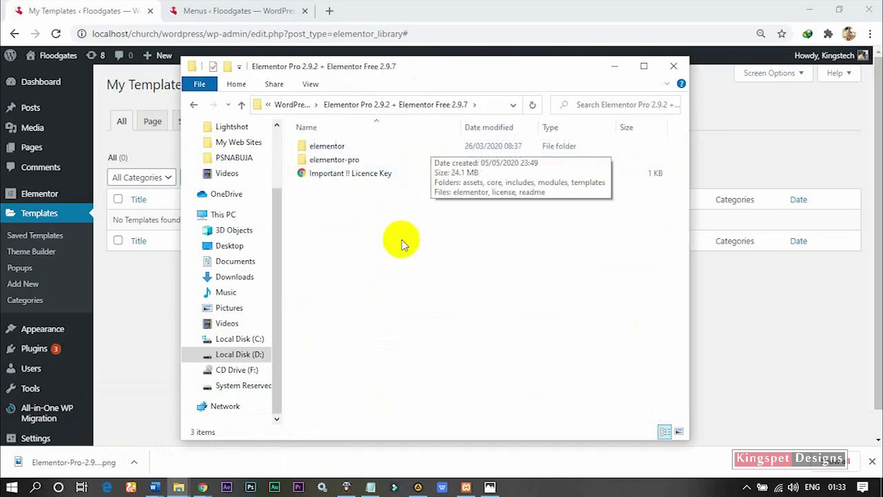
left_click_drag(361, 233, 368, 143)
left_click(363, 259)
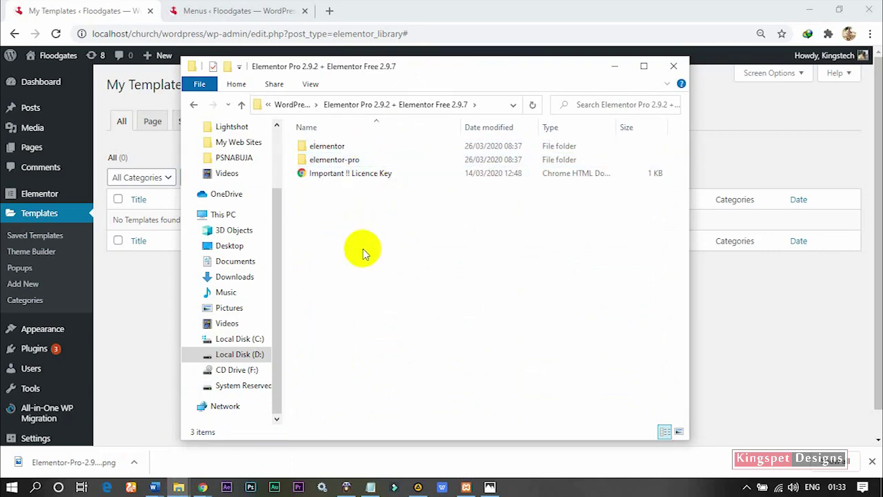
left_click(352, 149)
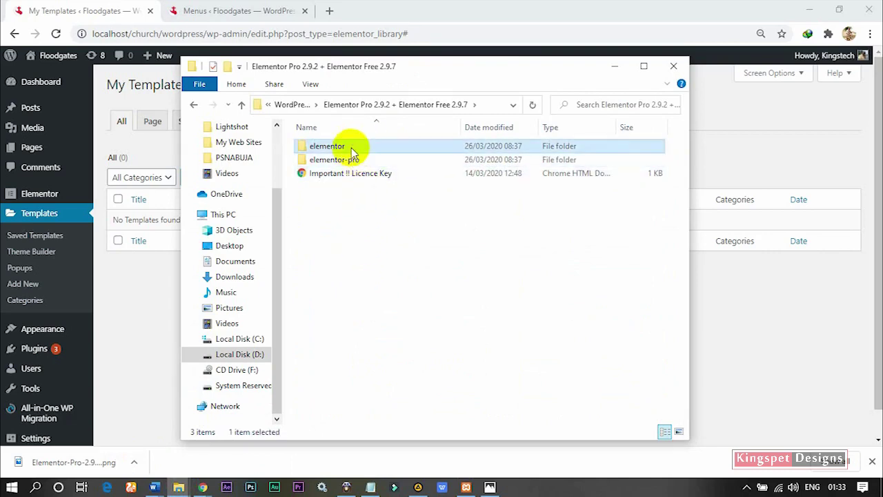
- Check the elementor and elementor-pro folder contents, then copy both folders
double_click(352, 149)
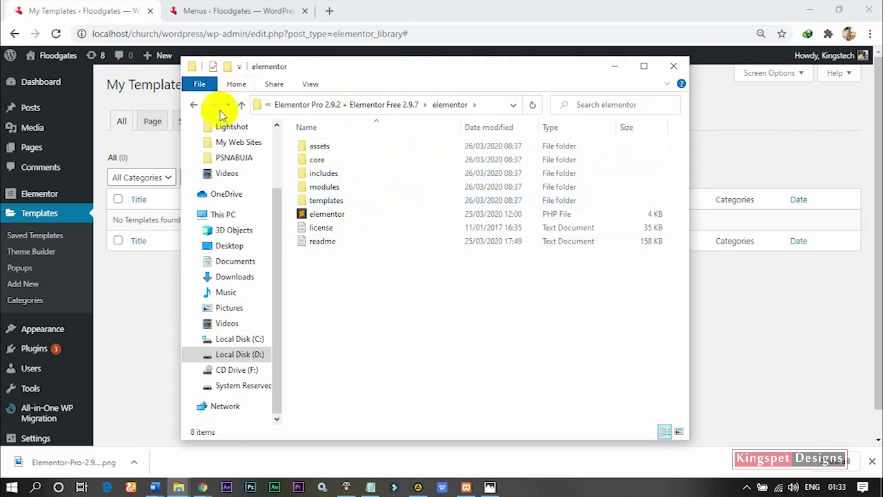
left_click(196, 104)
double_click(377, 160)
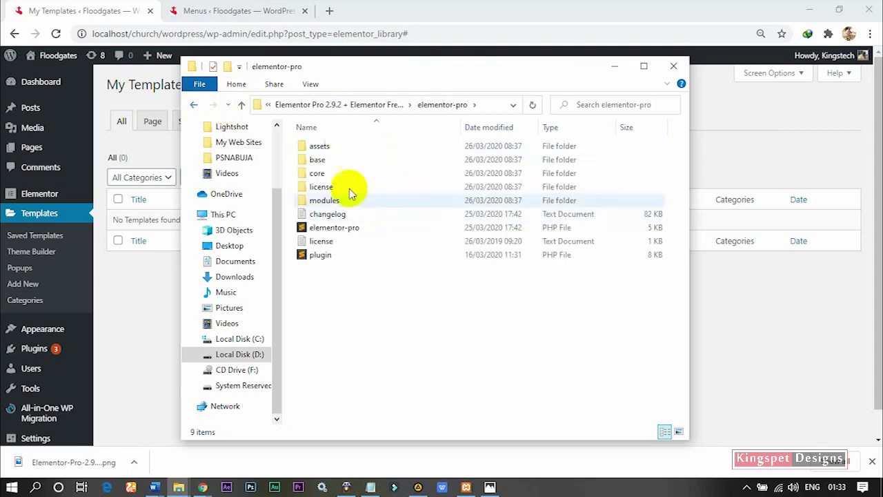
left_click(196, 105)
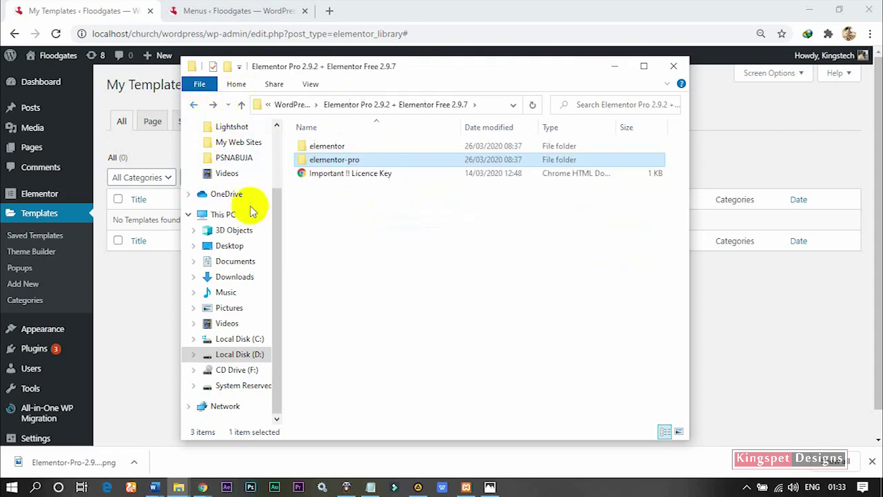
left_click(327, 147, "ctrl")
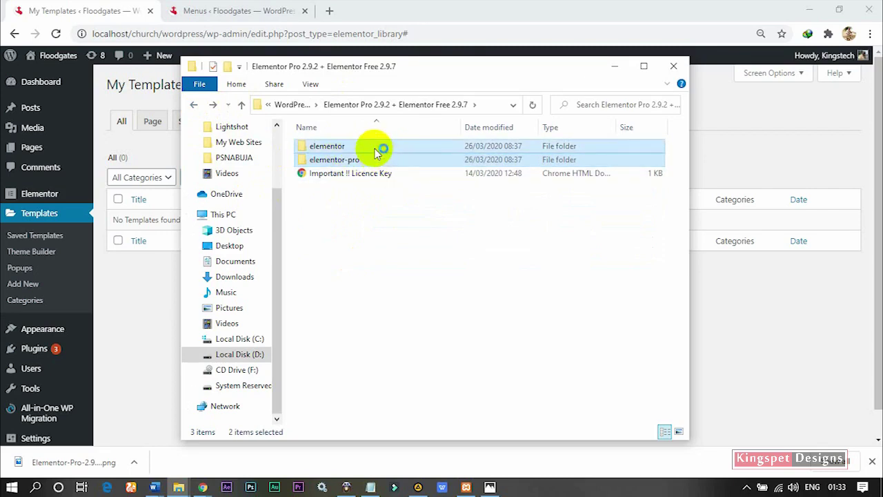
right_click(375, 152)
left_click(418, 401)
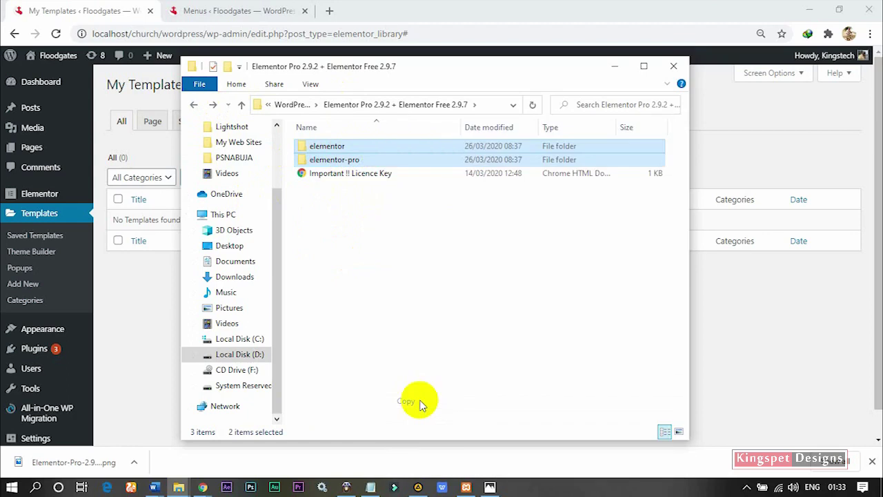
left_click(366, 311)
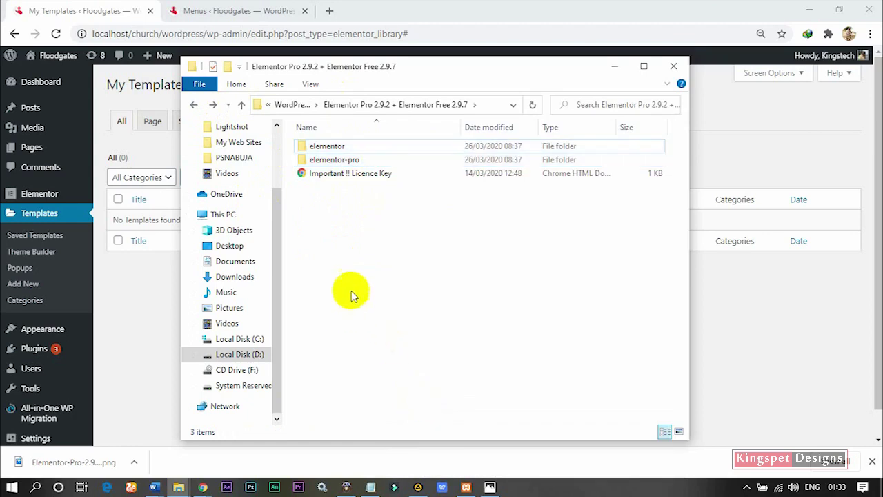
- Browse to C: > xampp > htdocs > Church > wordpress > wp-content > plugins
left_click(252, 341)
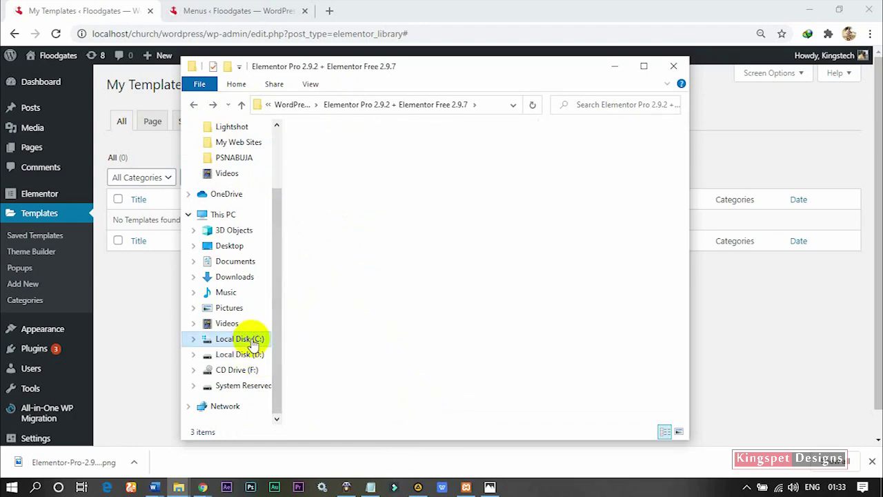
double_click(325, 350)
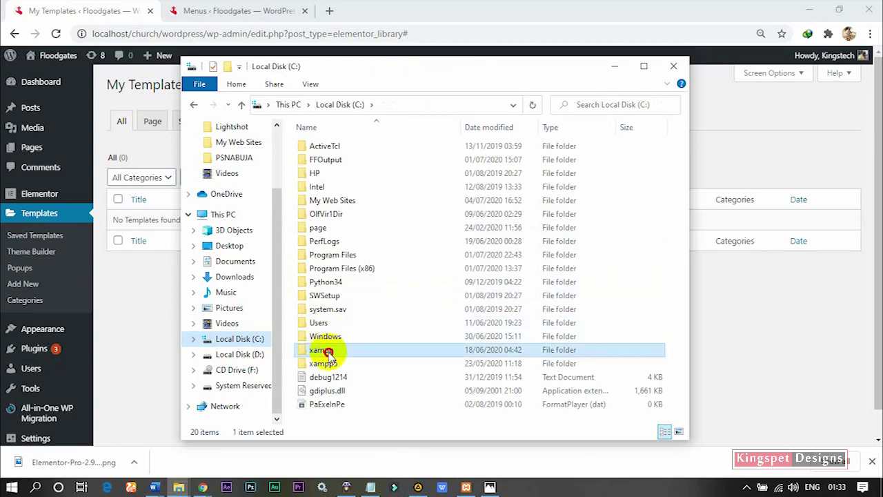
double_click(351, 229)
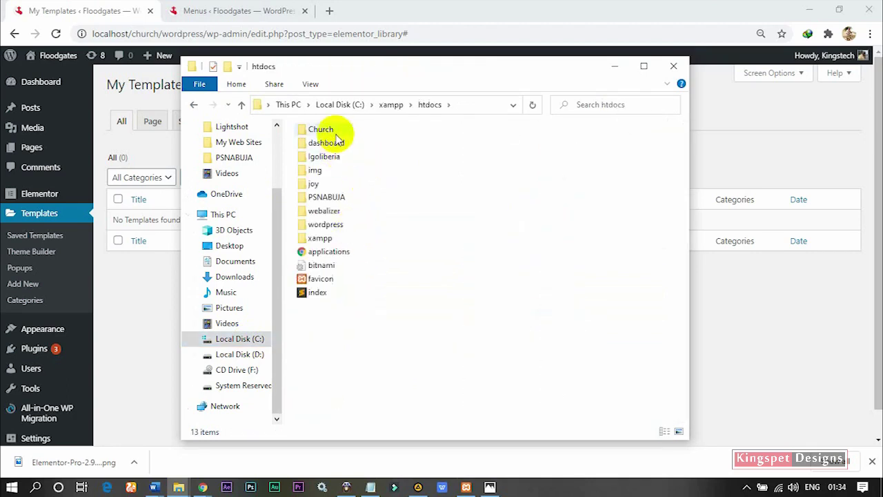
double_click(330, 131)
double_click(338, 149)
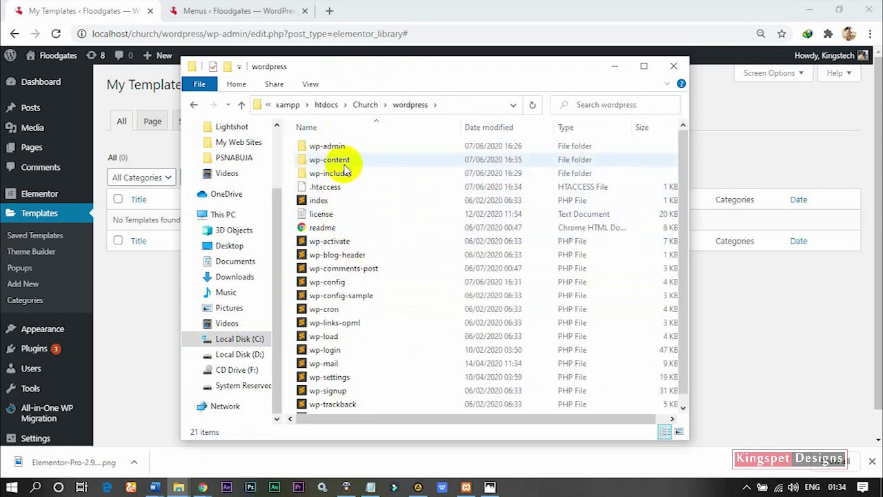
double_click(326, 160)
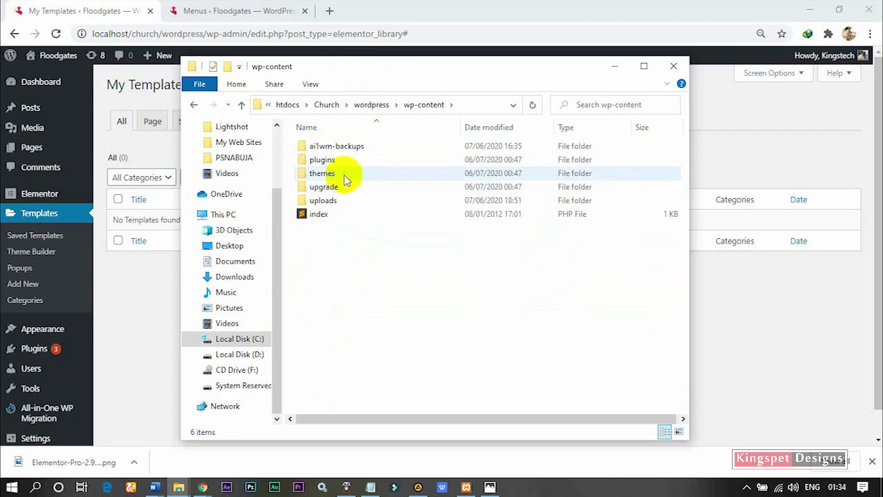
double_click(346, 162)
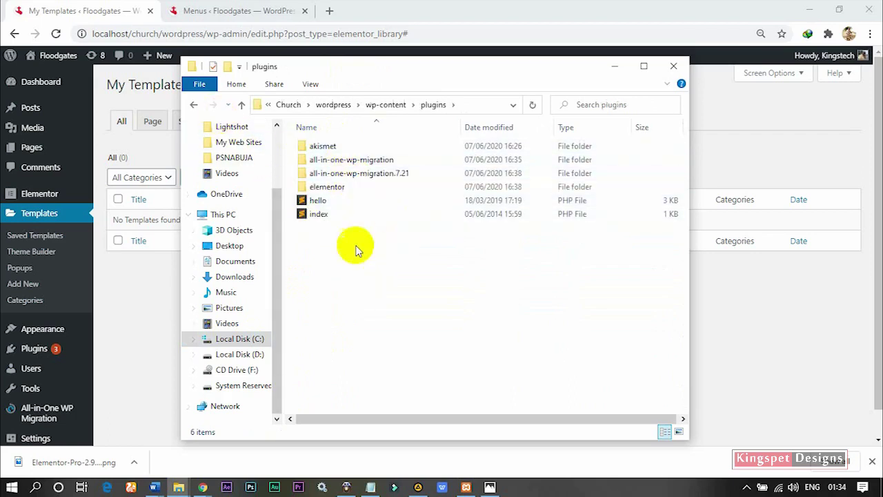
- Permanently delete the old elementor plugin folder
left_click(345, 188)
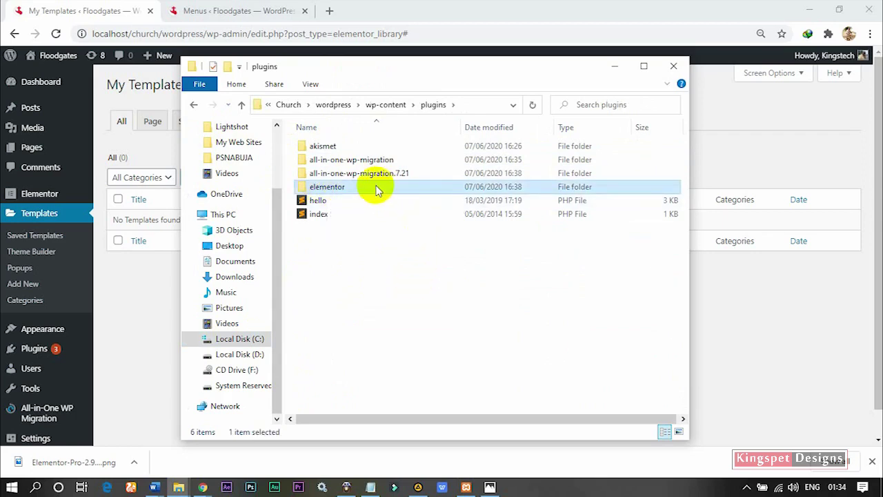
mouse_move(377, 192)
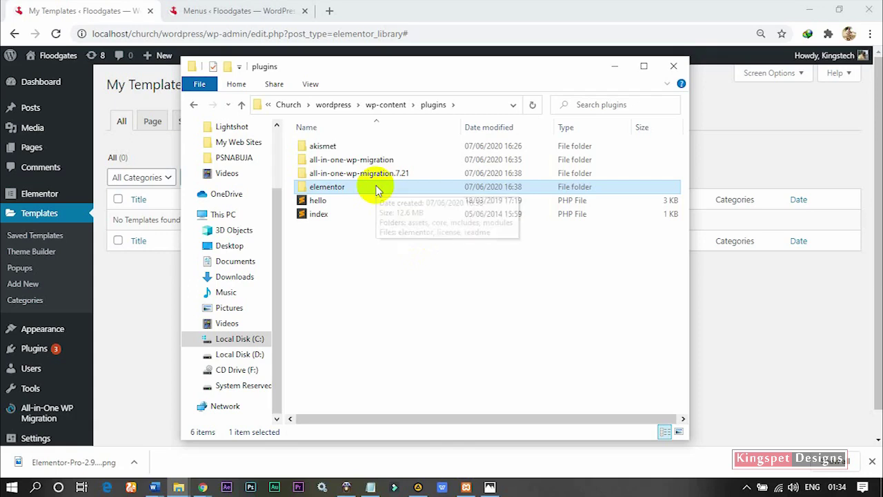
key("shift+Delete")
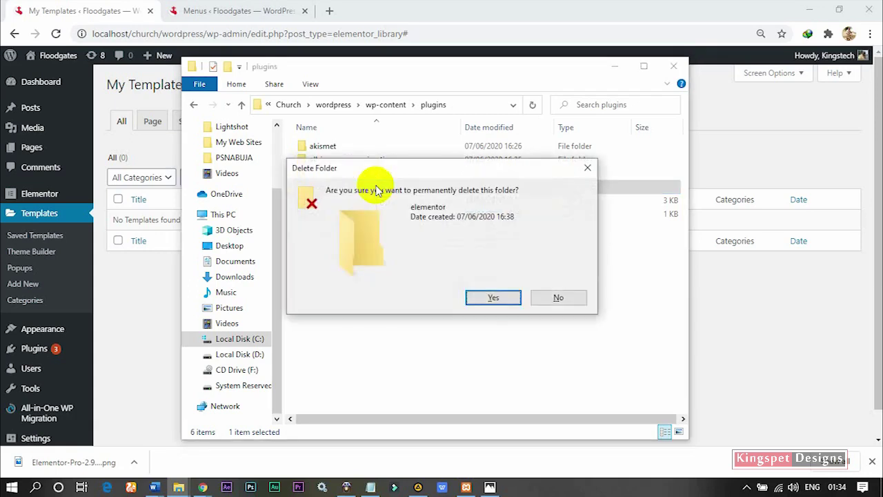
key("Return")
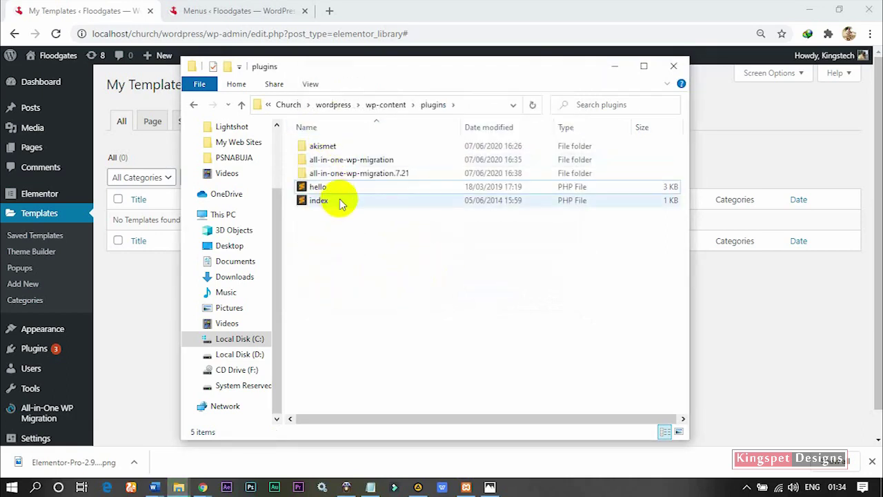
- Paste the copied elementor and elementor-pro folders into plugins, then return to WordPress
right_click(352, 279)
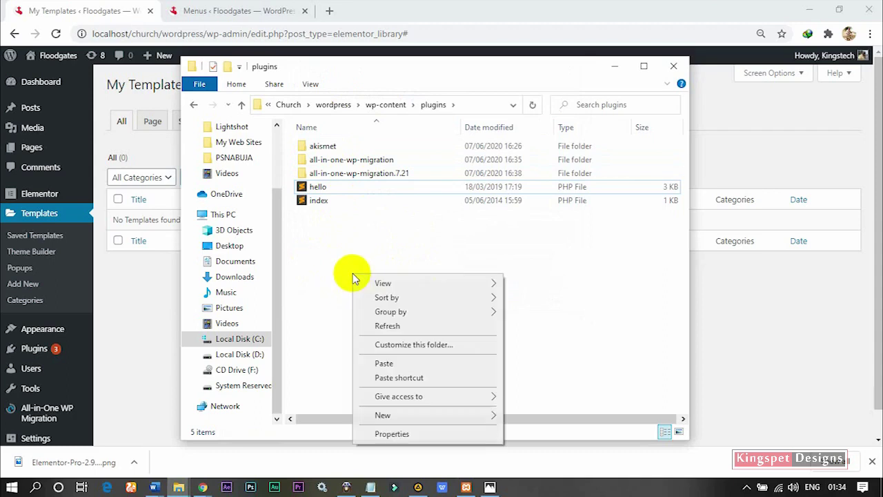
left_click(395, 366)
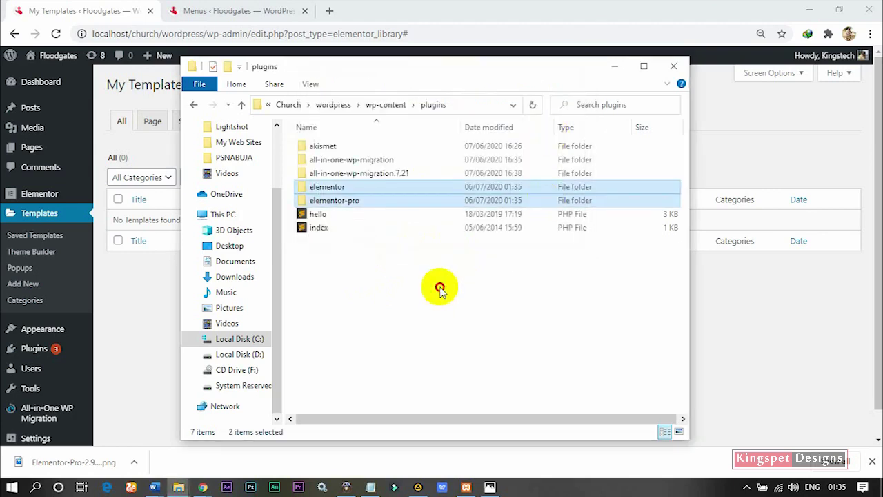
left_click(150, 290)
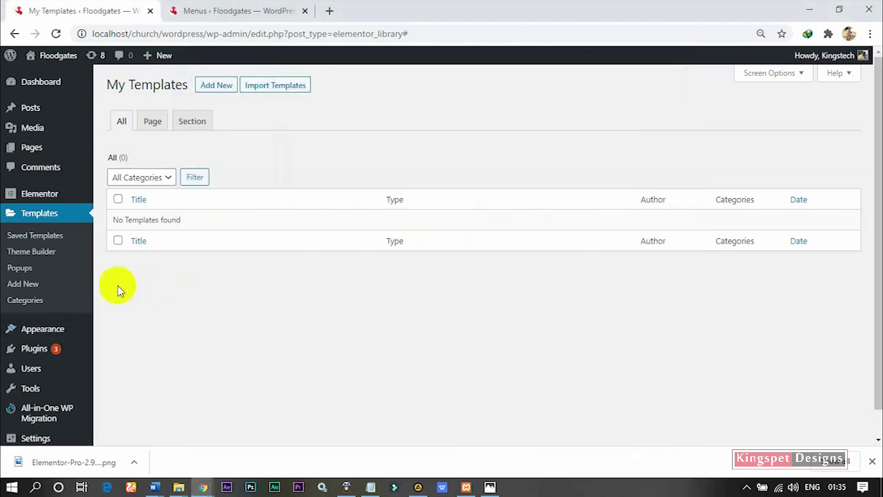
- Activate the Elementor Pro 2.9.2 plugin from the Installed Plugins list
mouse_move(38, 348)
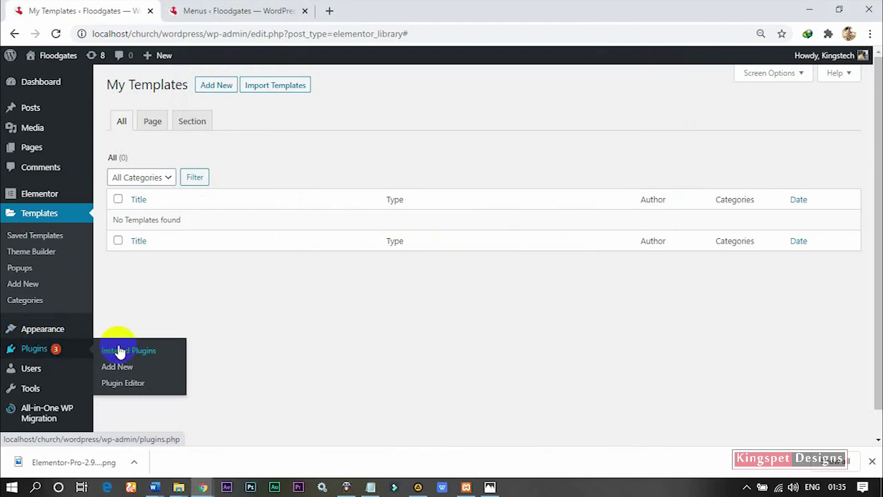
left_click(120, 350)
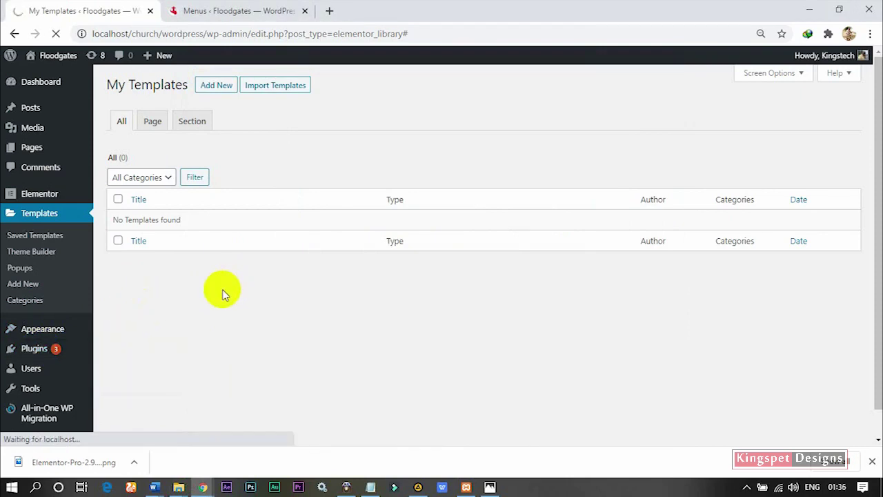
mouse_move(91, 324)
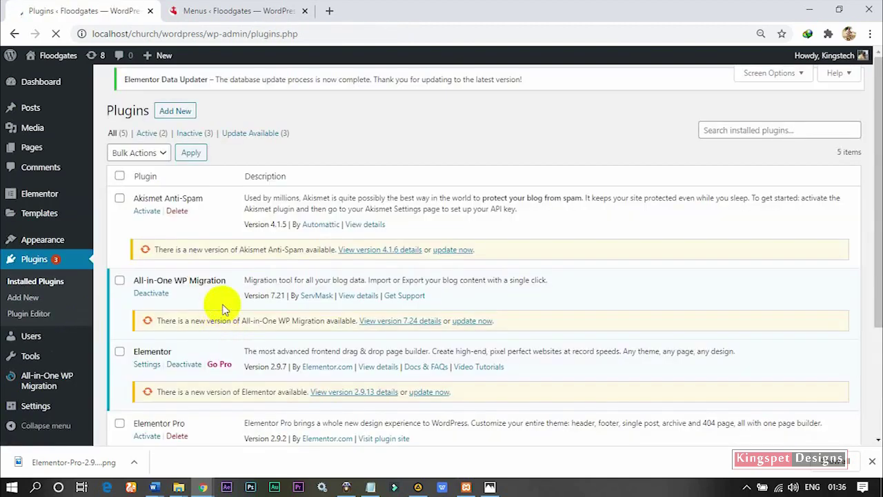
scroll(222, 308, "down", 3)
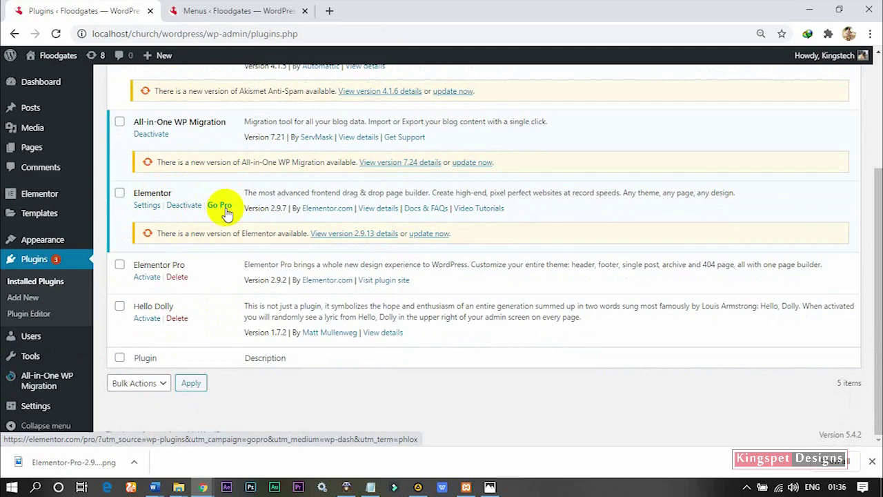
left_click(148, 278)
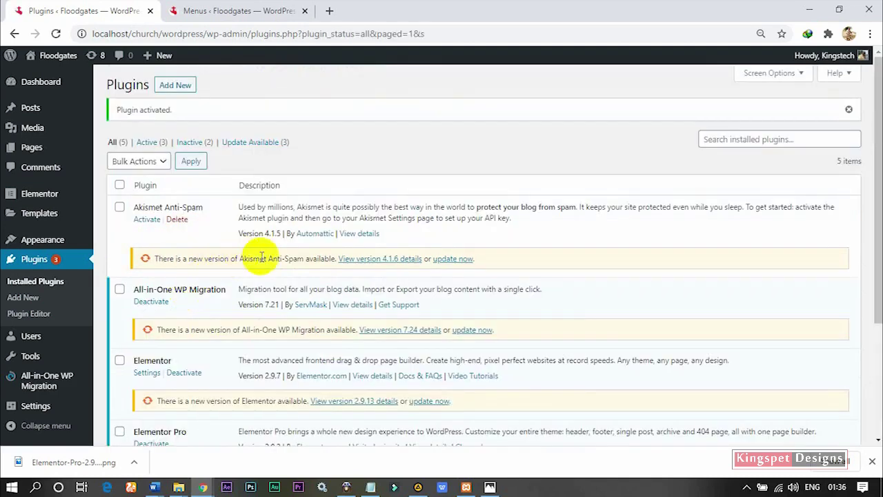
scroll(159, 343, "down", 3)
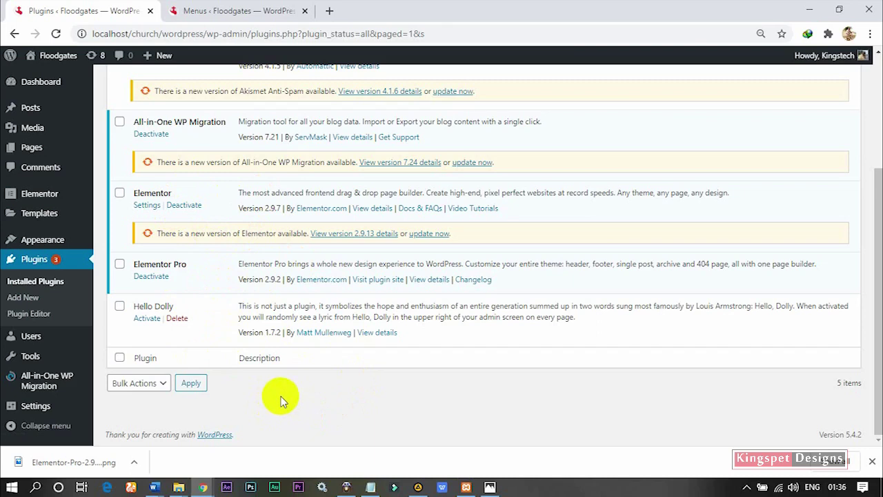
mouse_move(38, 214)
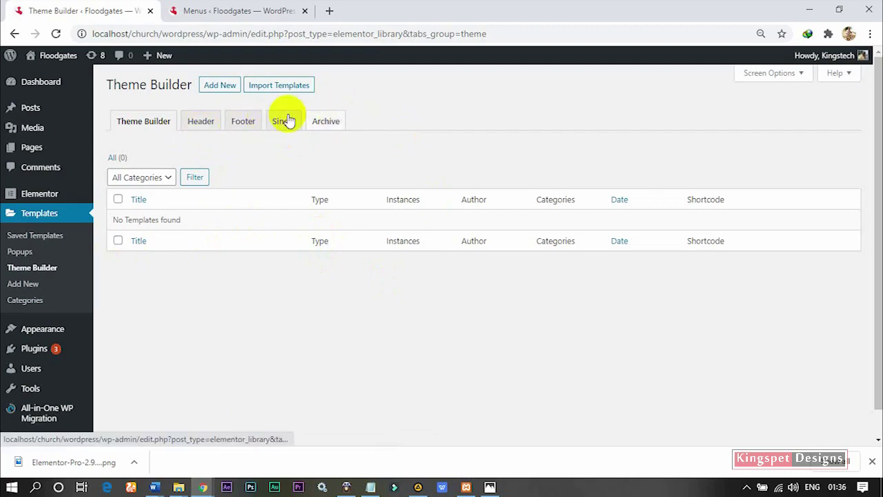
- Add a new Header-type template named 'main header' from Theme Builder's Header tab
left_click(200, 121)
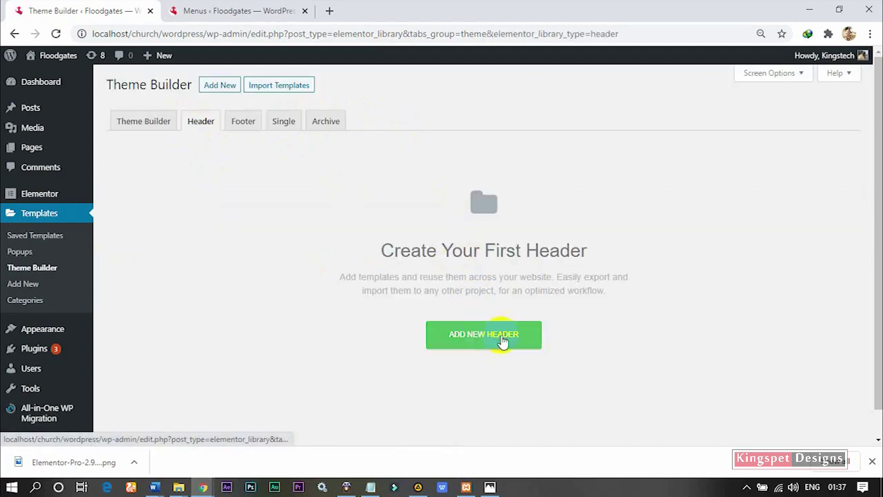
left_click(481, 345)
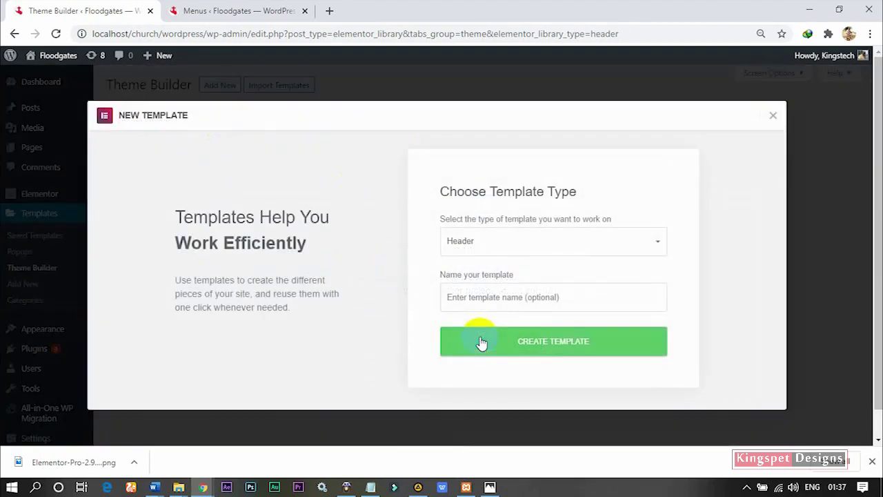
left_click(507, 247)
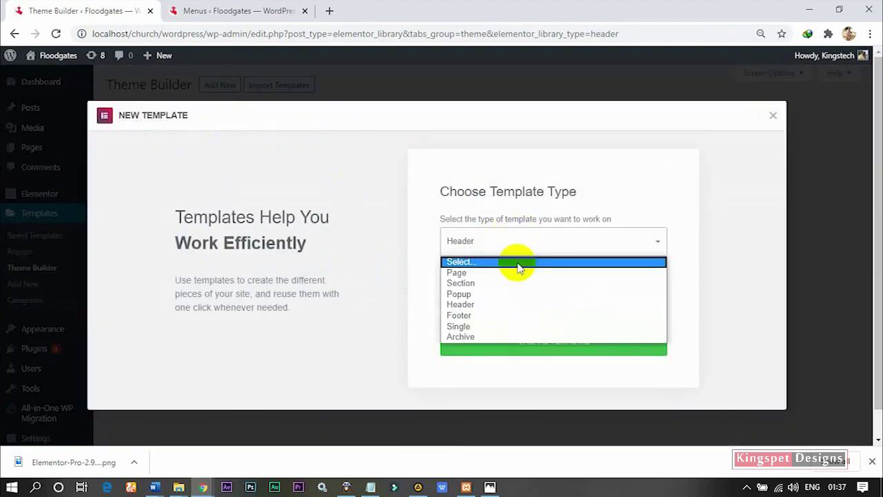
left_click(450, 218)
left_click(483, 296)
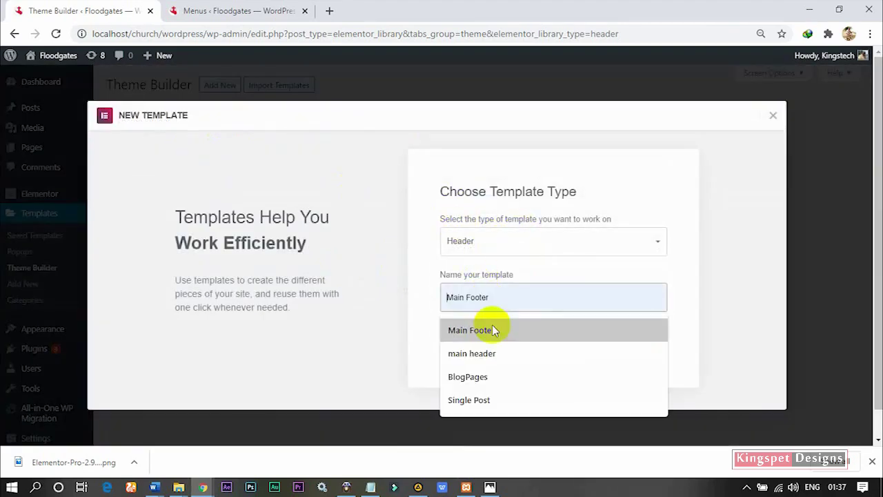
left_click(503, 352)
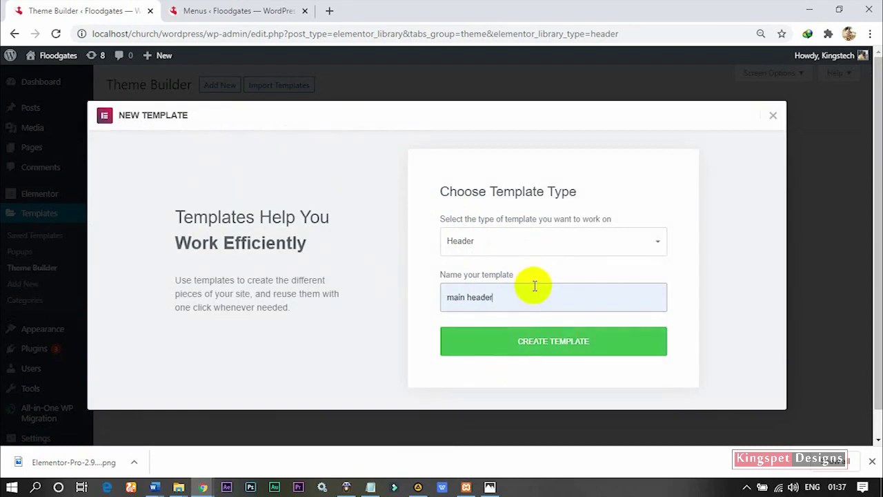
left_click(539, 345)
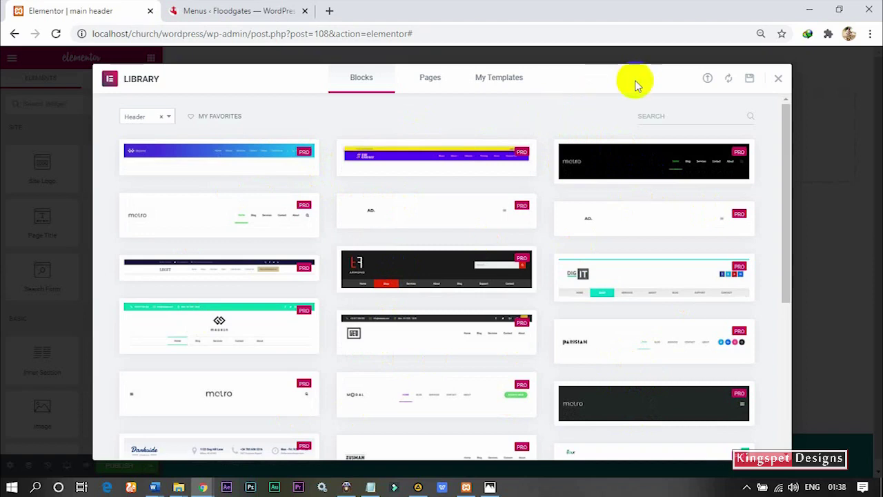
- Insert the yellow-and-purple ready-made header block, then delete that section
left_click(591, 176)
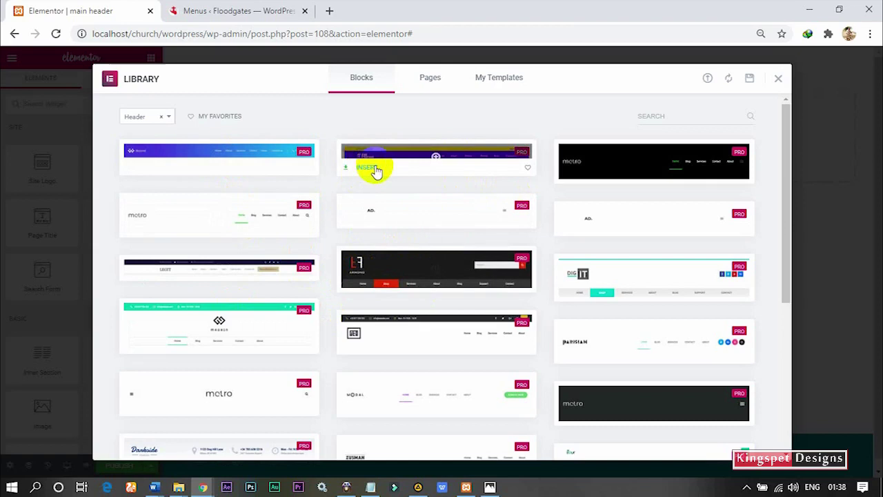
left_click(370, 168)
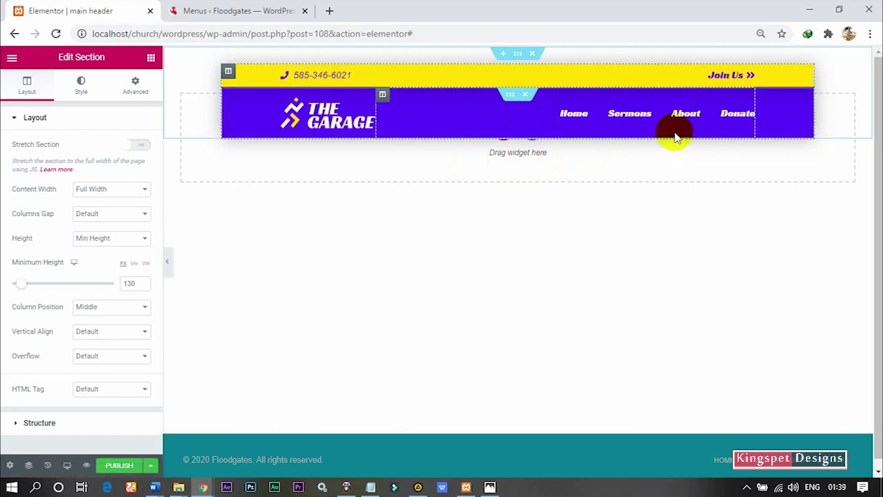
left_click(532, 55)
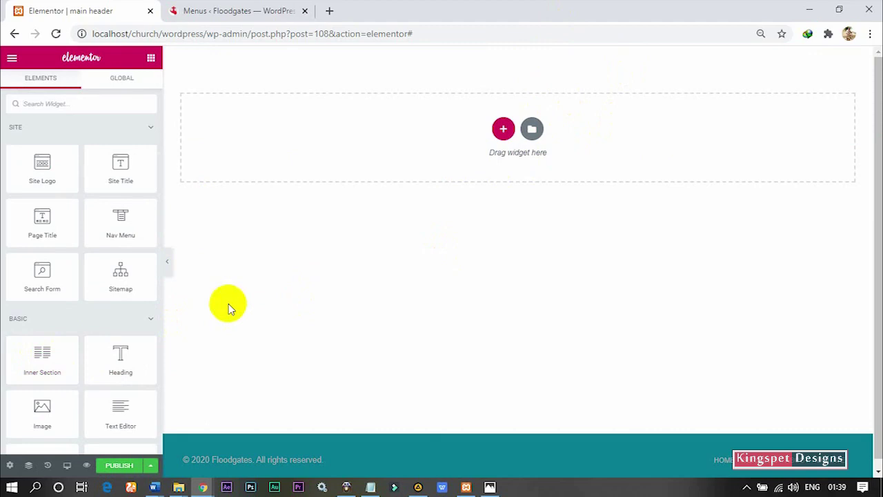
- Drop a two-column inner section at the top of the header canvas and enable Stretch Section
left_click_drag(44, 353, 452, 143)
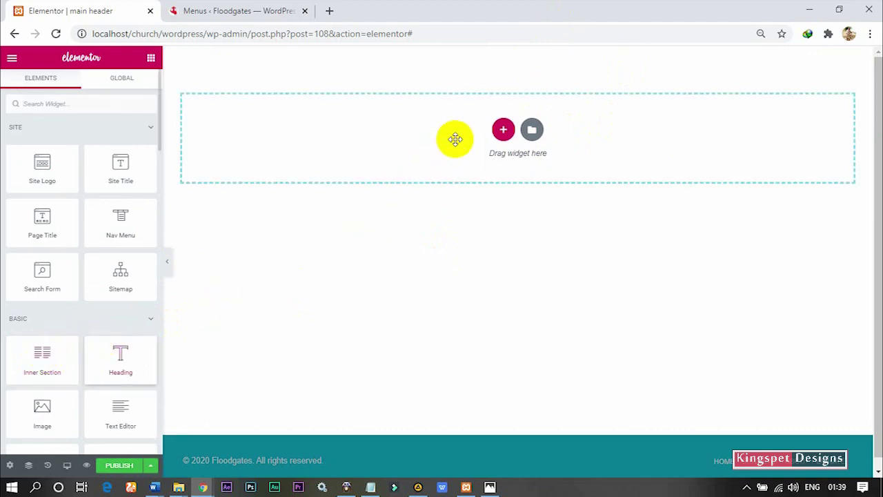
left_click_drag(455, 139, 413, 140)
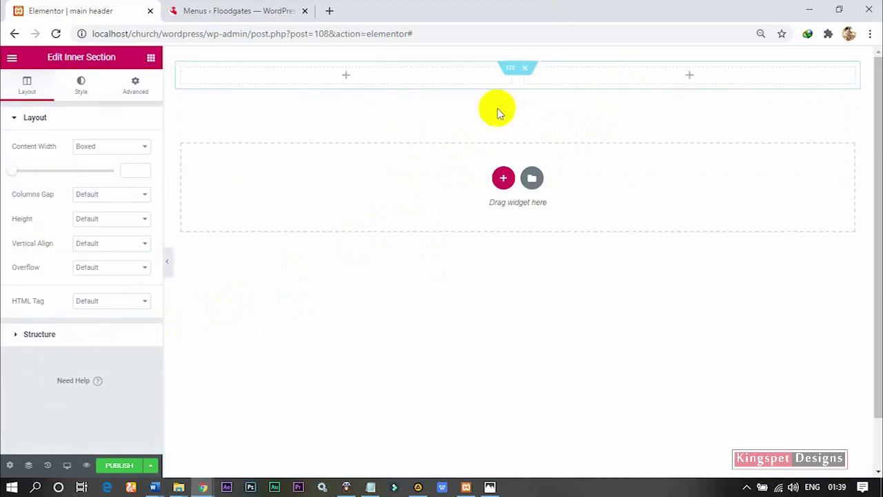
left_click(519, 55)
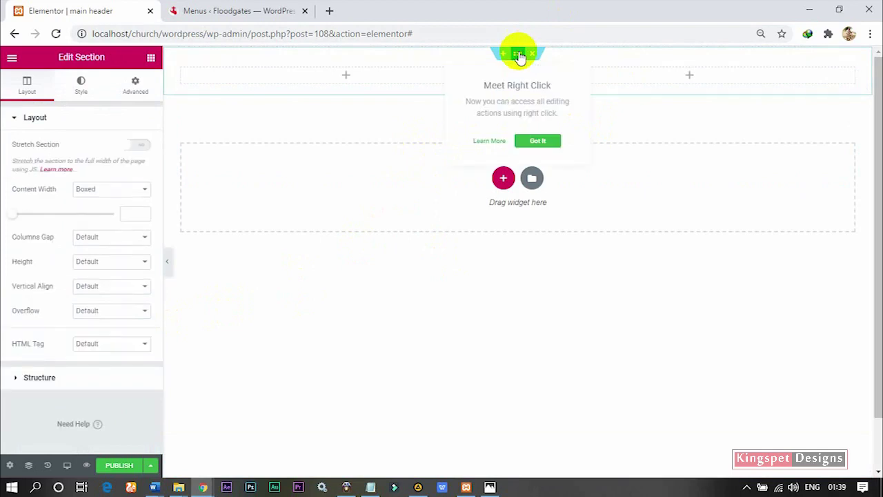
left_click(126, 150)
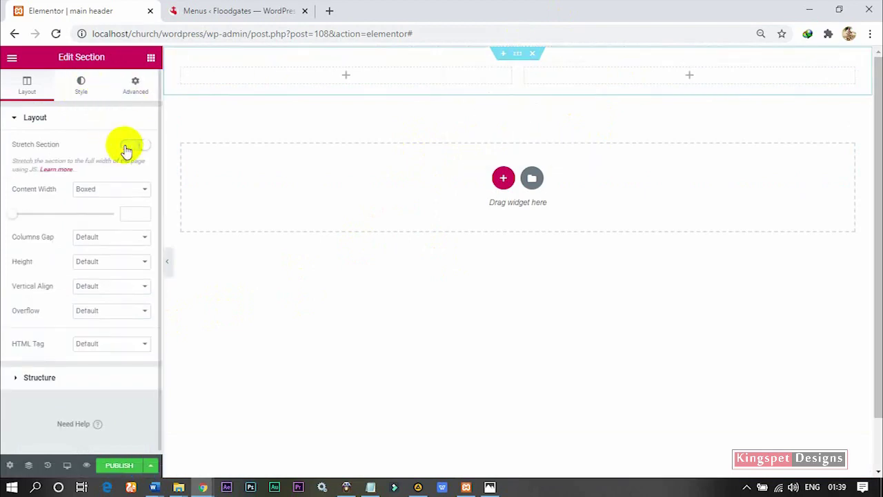
left_click(126, 151)
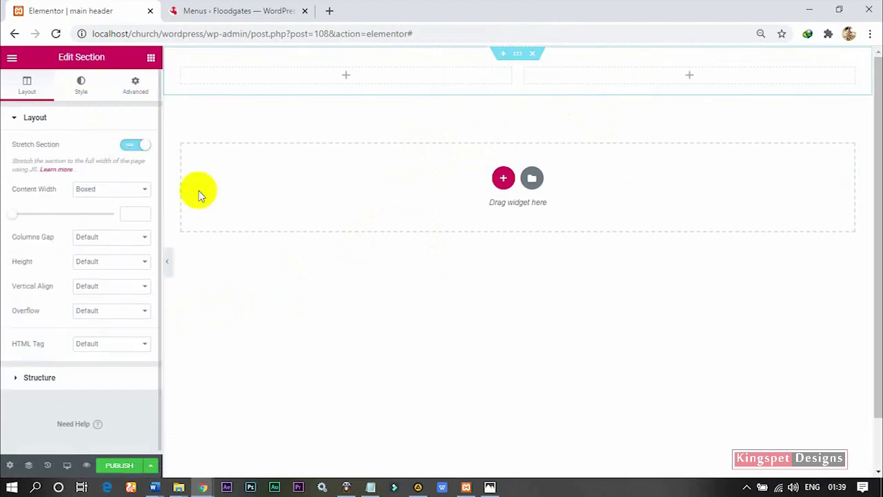
- Give the section a Classic colour background, first trying navy #051562
left_click(81, 90)
left_click(94, 173)
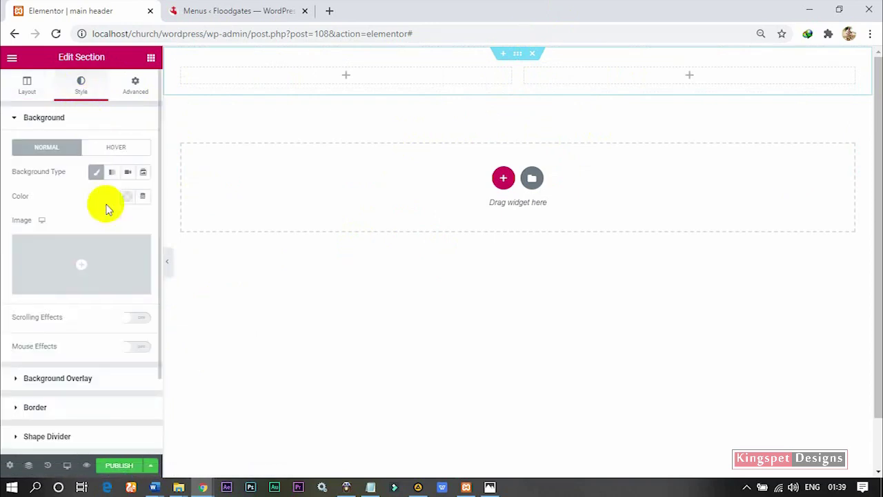
left_click(127, 197)
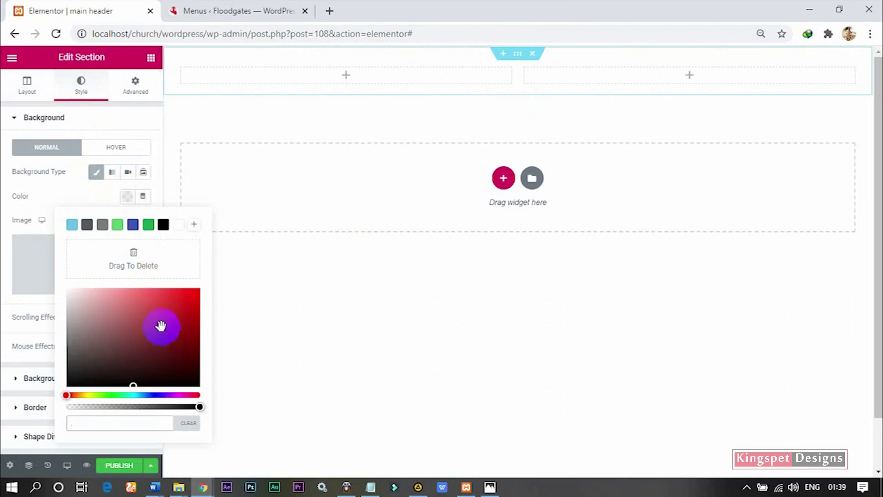
left_click(133, 225)
left_click_drag(186, 347, 193, 350)
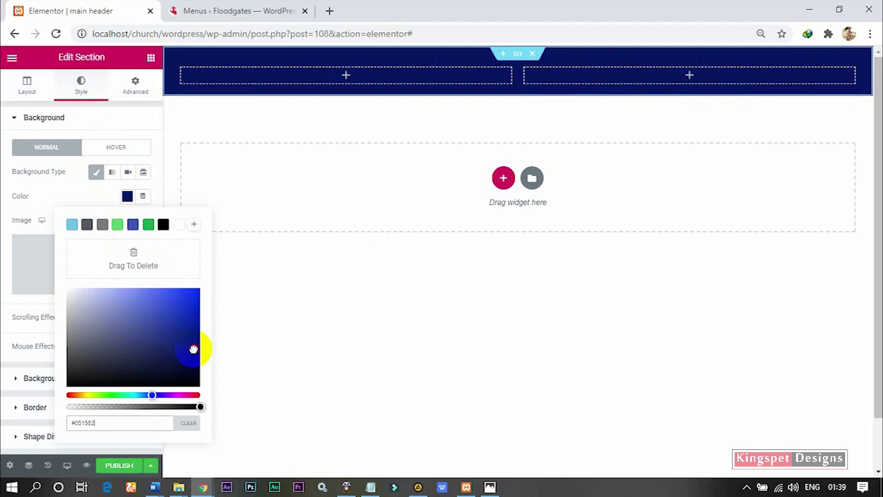
left_click(127, 197)
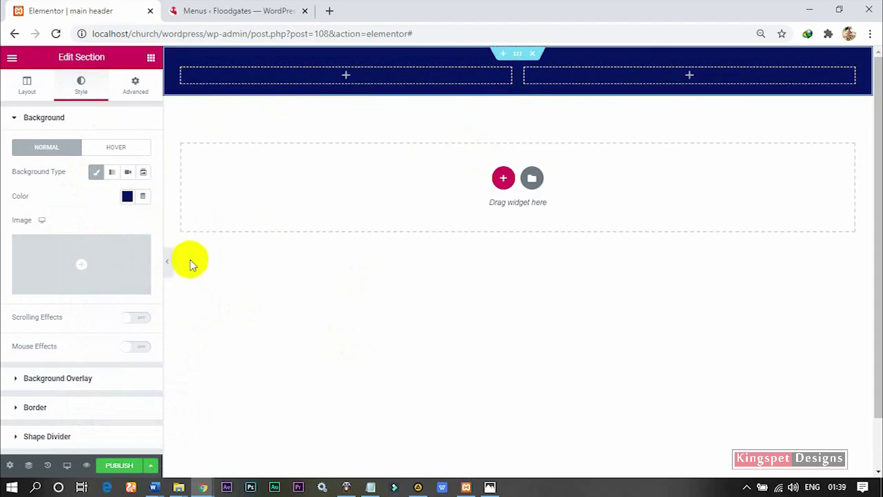
- Preview the page, then change the background colour to dark teal #0A516F
left_click(169, 269)
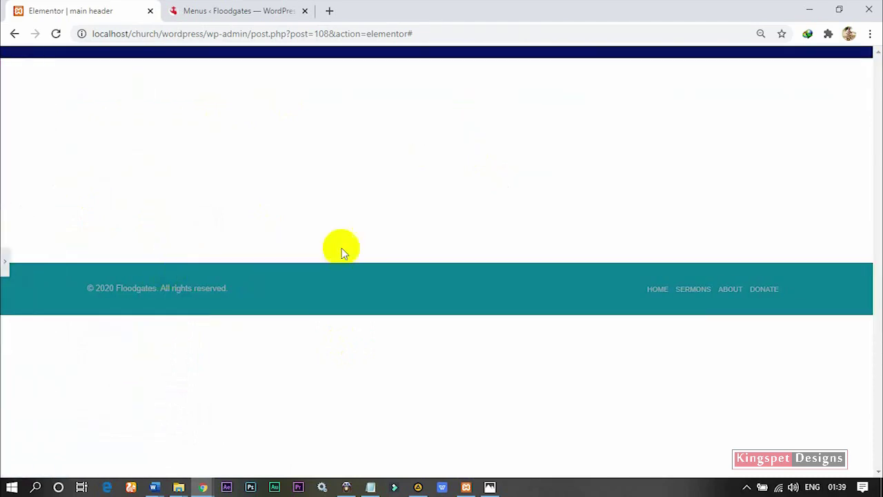
left_click(4, 266)
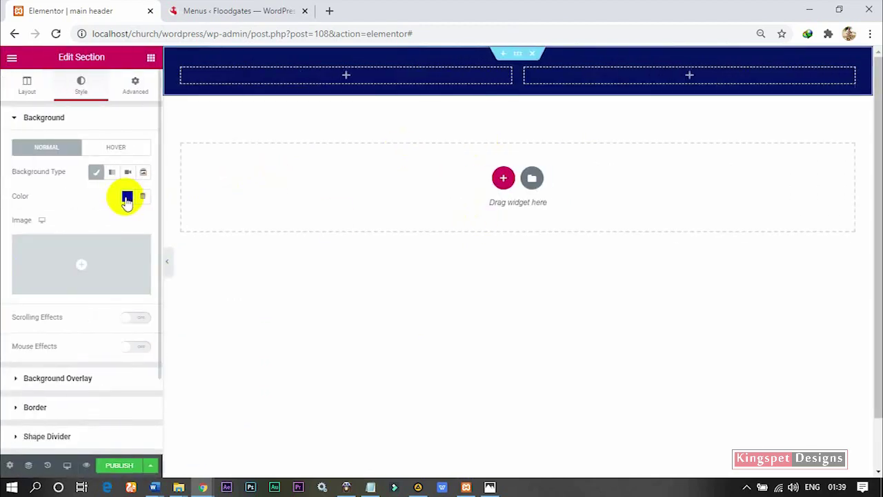
left_click(127, 197)
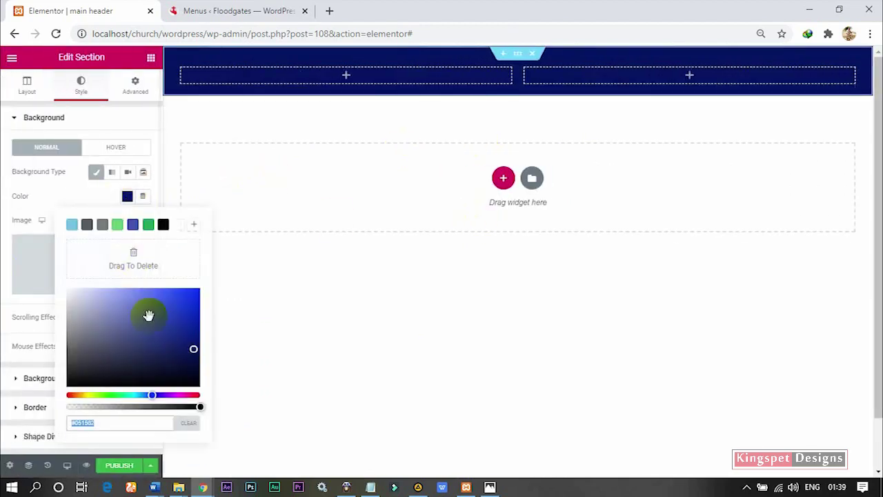
left_click(71, 224)
mouse_move(158, 312)
left_mouse_down()
mouse_move(187, 367)
mouse_move(197, 356)
mouse_move(188, 343)
left_mouse_up()
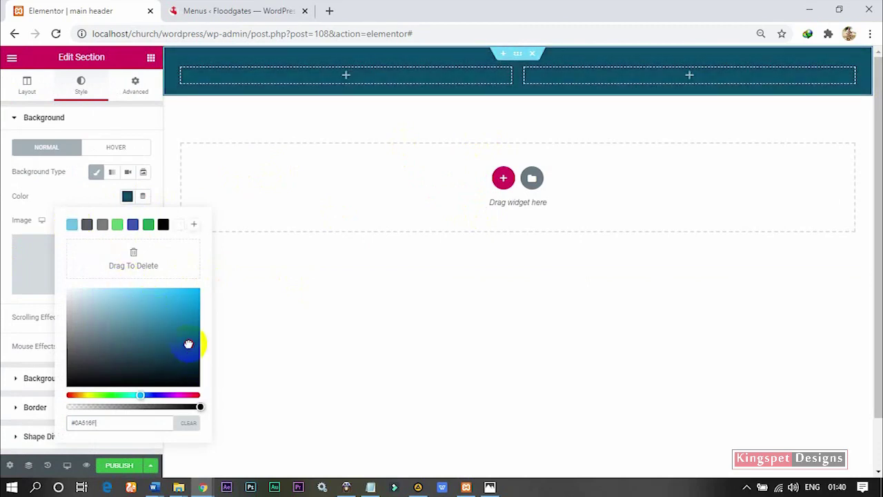
left_click(130, 198)
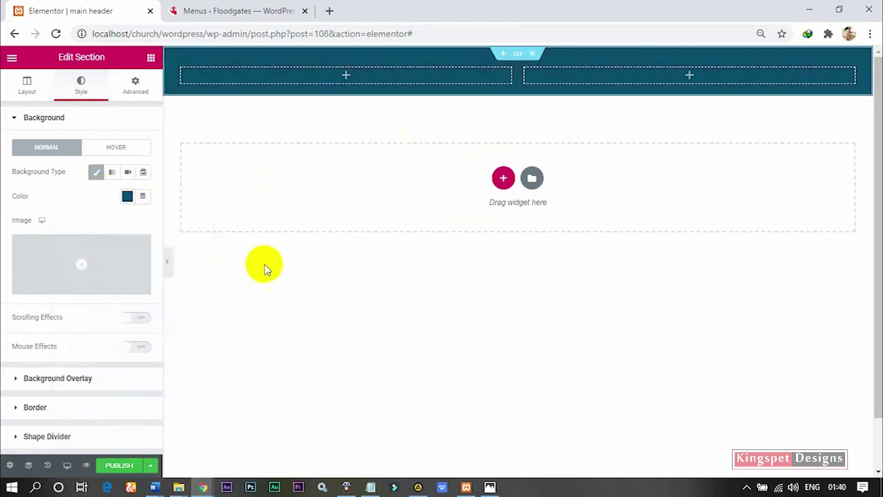
left_click(151, 60)
- Place the Site Logo in the left column, adjust its width, and add a Nav Menu beside it
left_click_drag(42, 163, 335, 83)
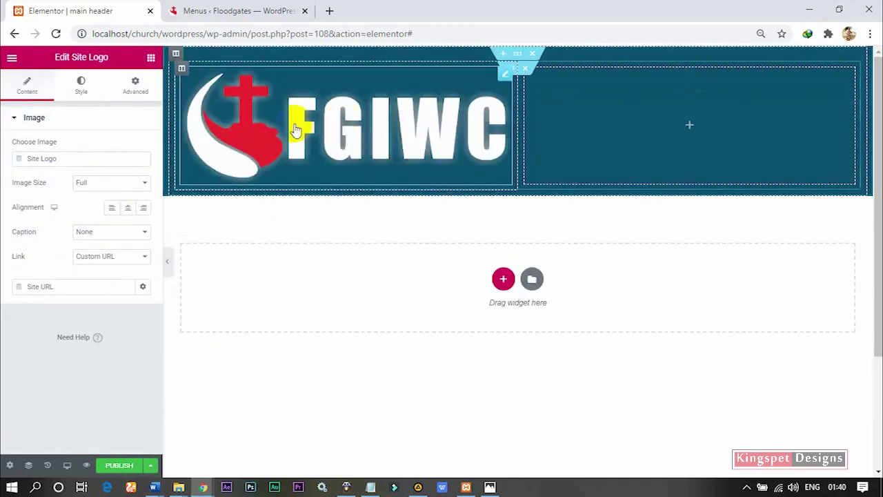
left_click_drag(517, 135, 281, 86)
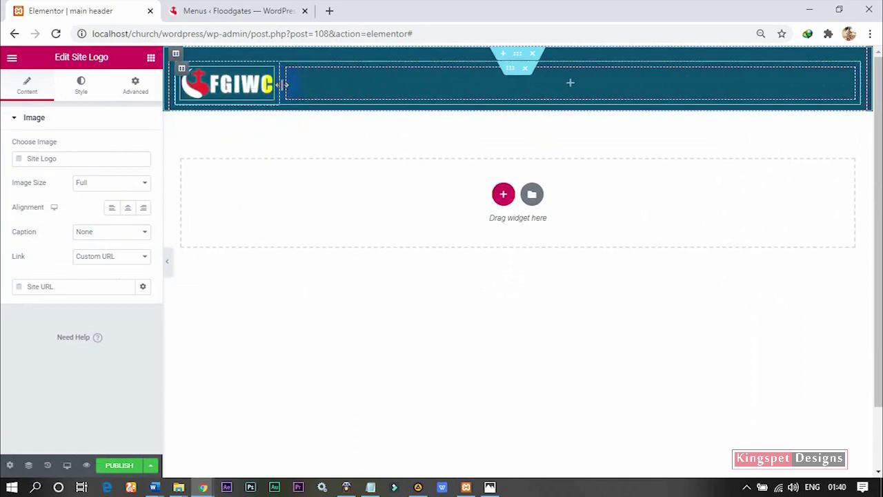
left_click_drag(334, 88, 271, 85)
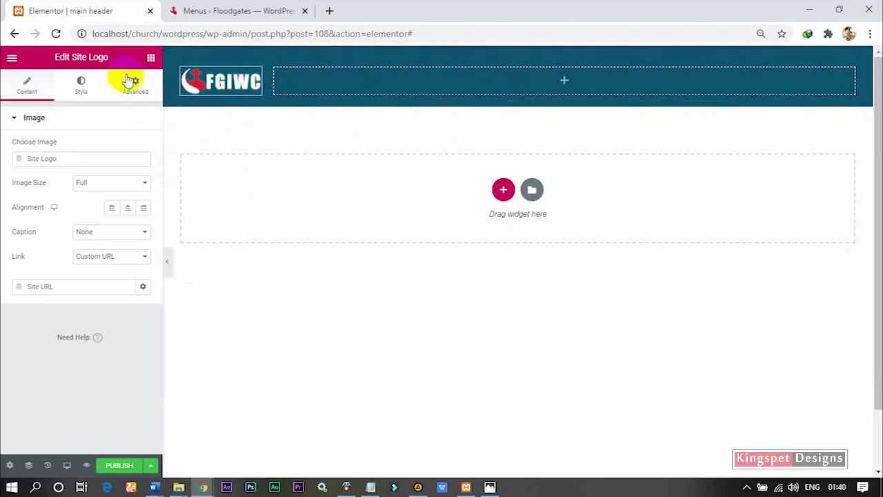
left_click(153, 61)
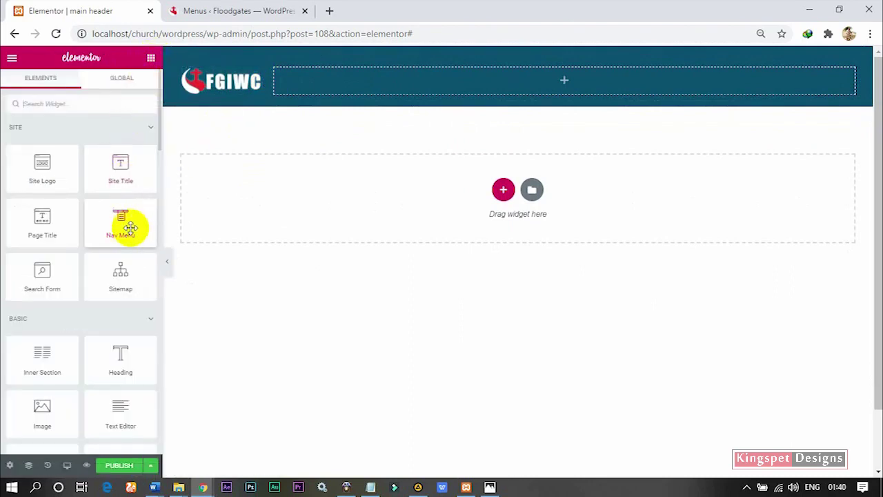
left_click_drag(122, 216, 539, 80)
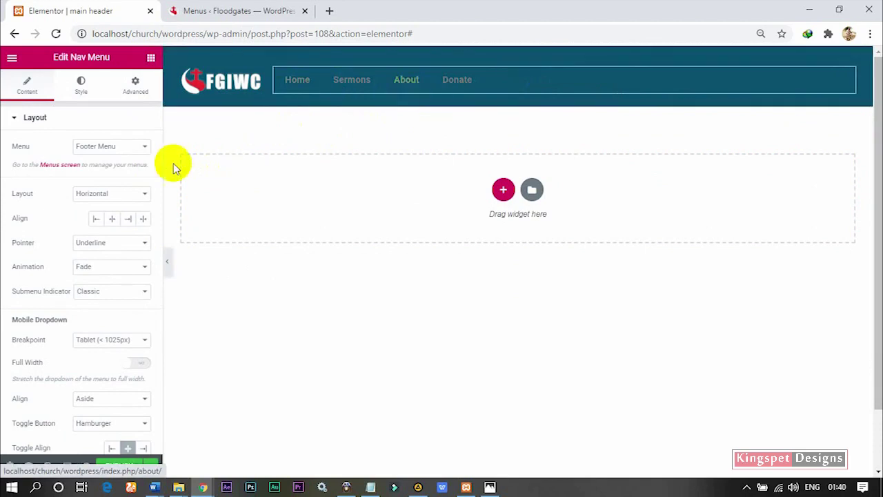
- Preview the header, then set the Nav Menu widget's Align option to Right
left_click(167, 262)
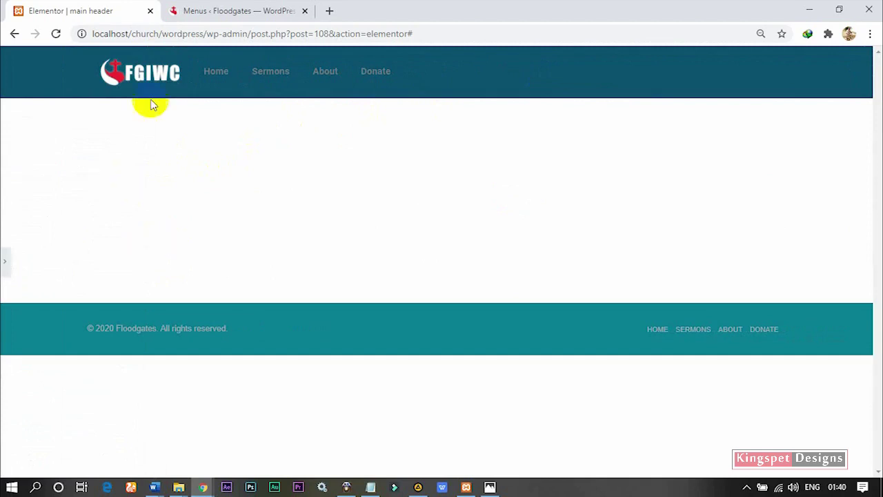
left_click(4, 264)
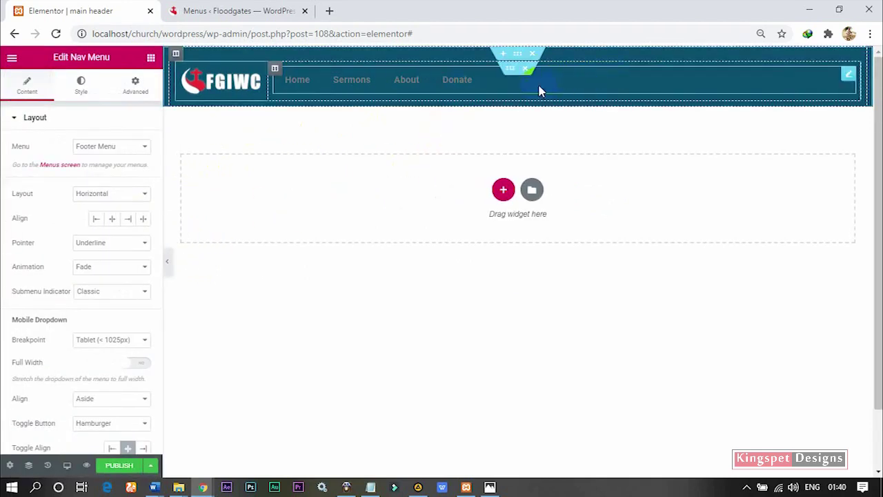
left_click(850, 74)
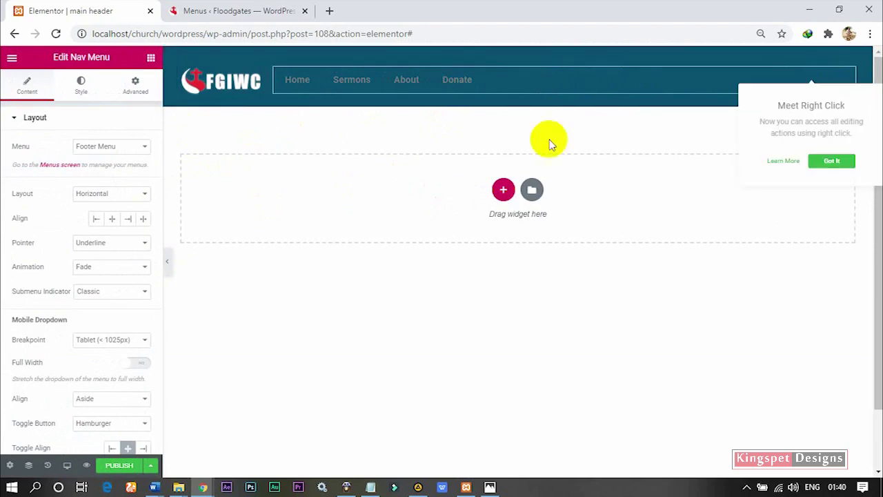
left_click(127, 220)
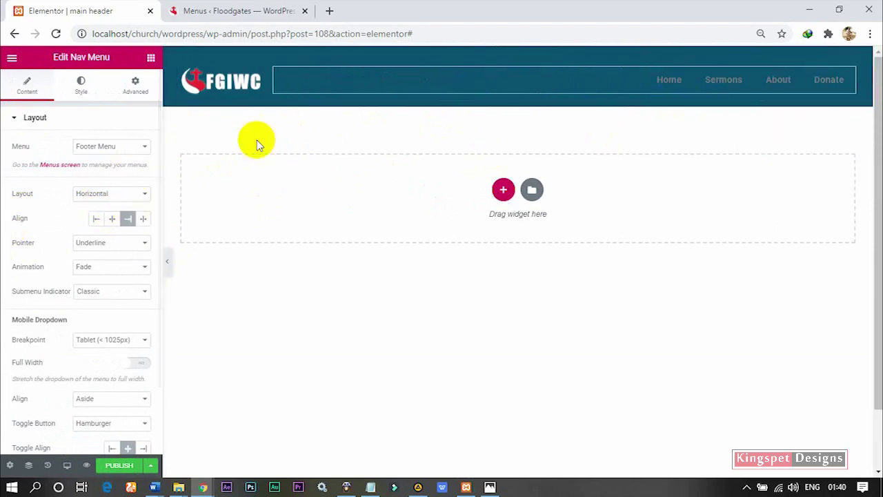
left_click(275, 70)
- Set Vertical Align to Middle for both the nav menu column and the logo column
left_click(112, 170)
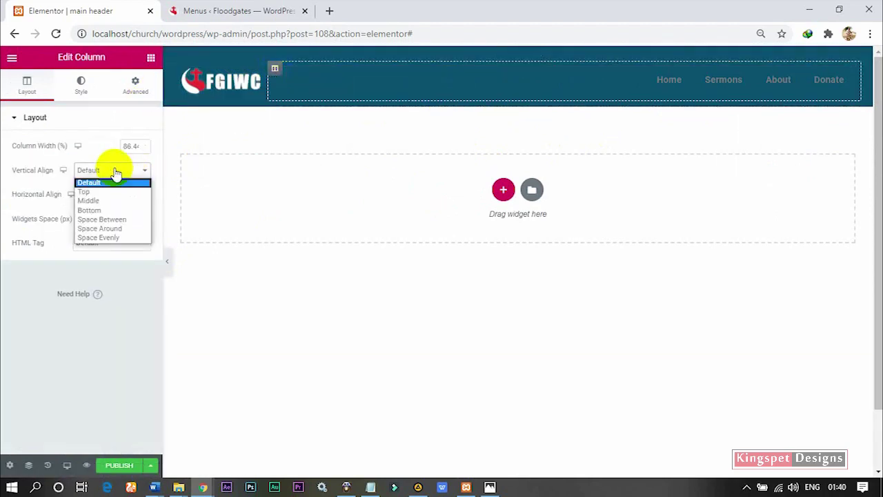
left_click(112, 200)
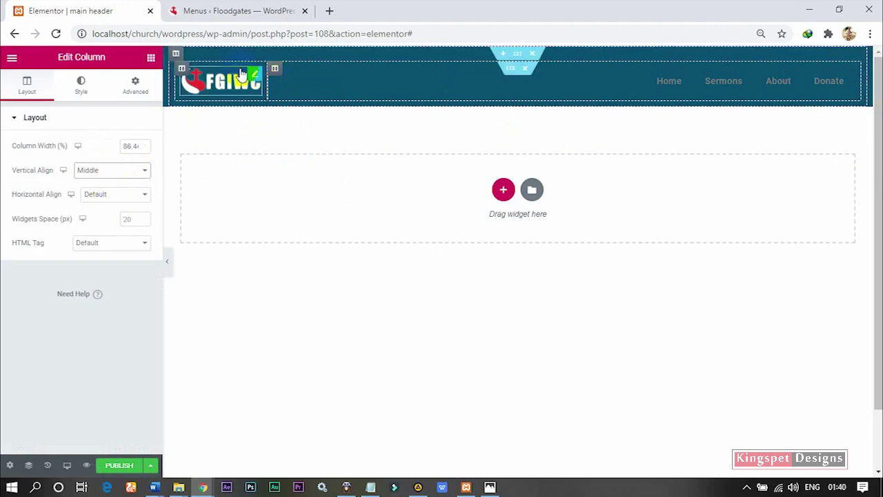
left_click(182, 69)
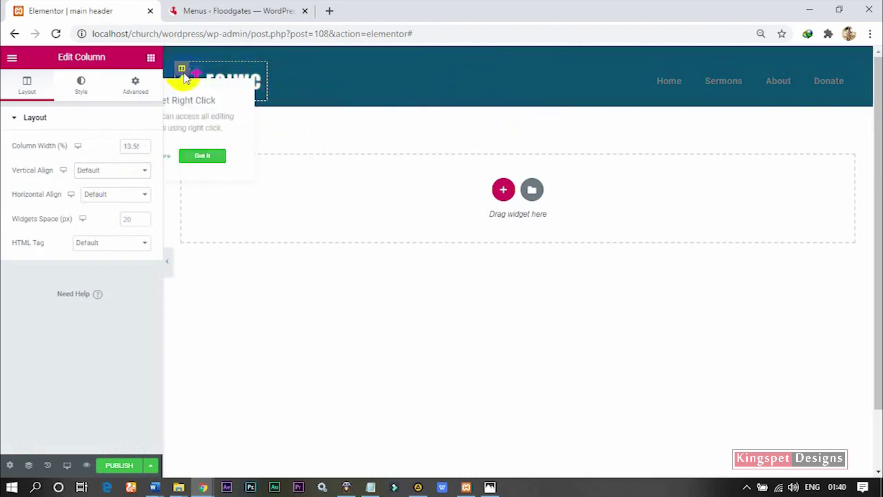
left_click(103, 171)
left_click(102, 201)
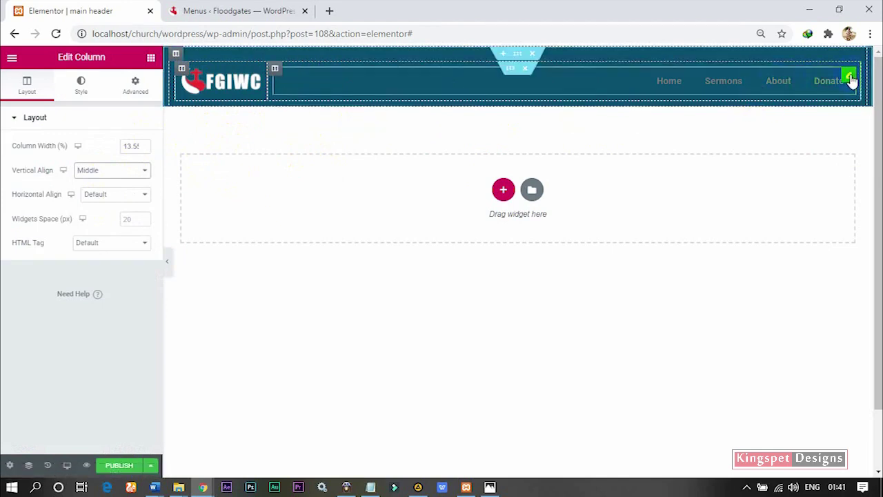
left_click(851, 77)
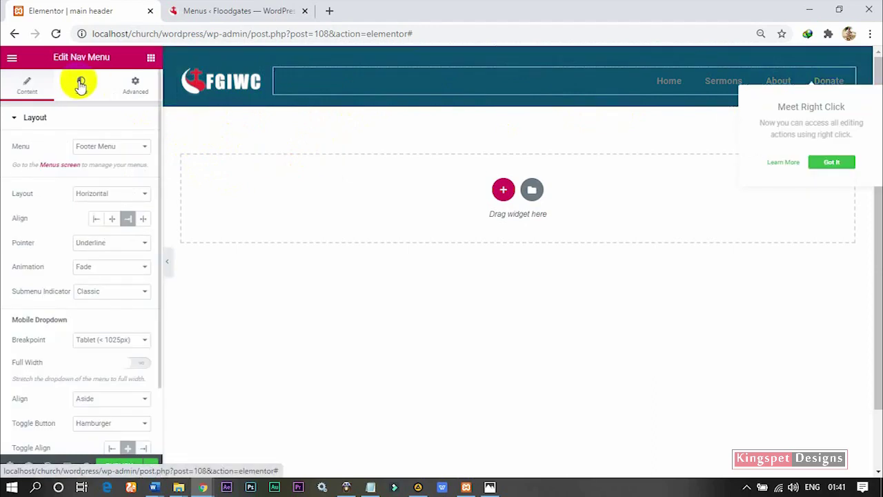
- Change the nav menu's Menu setting from Footer Menu to Main Menu
left_click(81, 84)
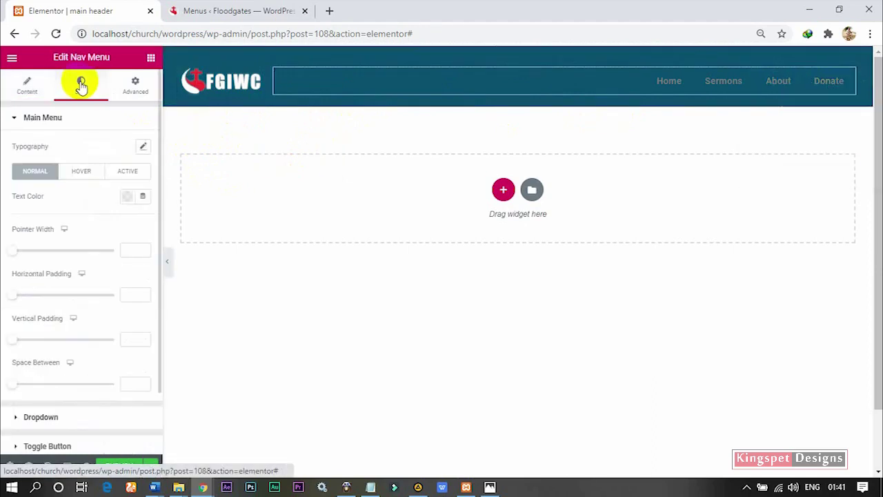
left_click(21, 84)
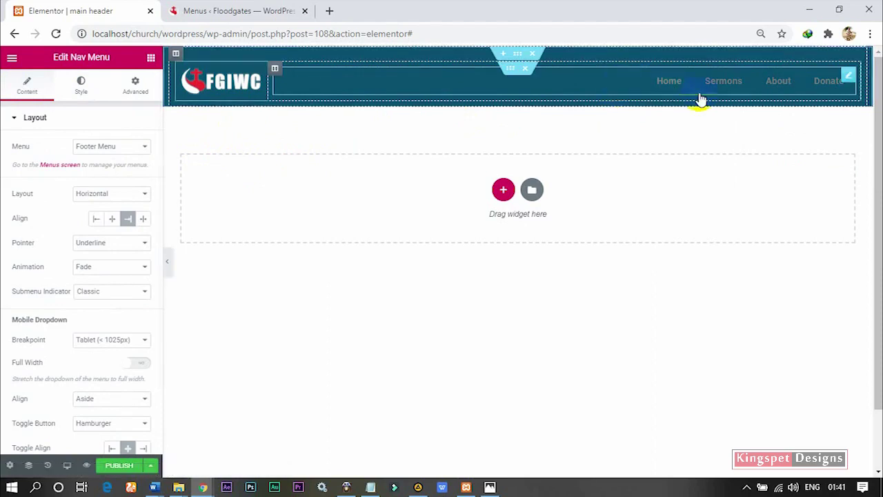
left_click(111, 147)
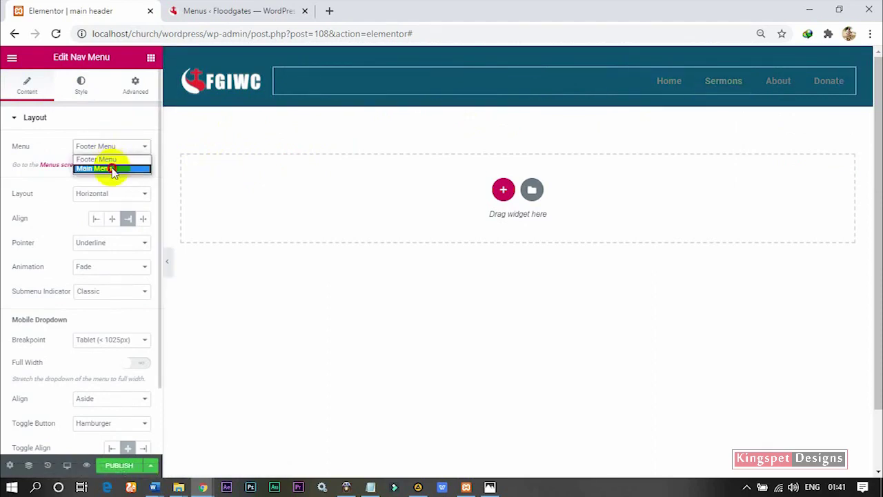
left_click(111, 169)
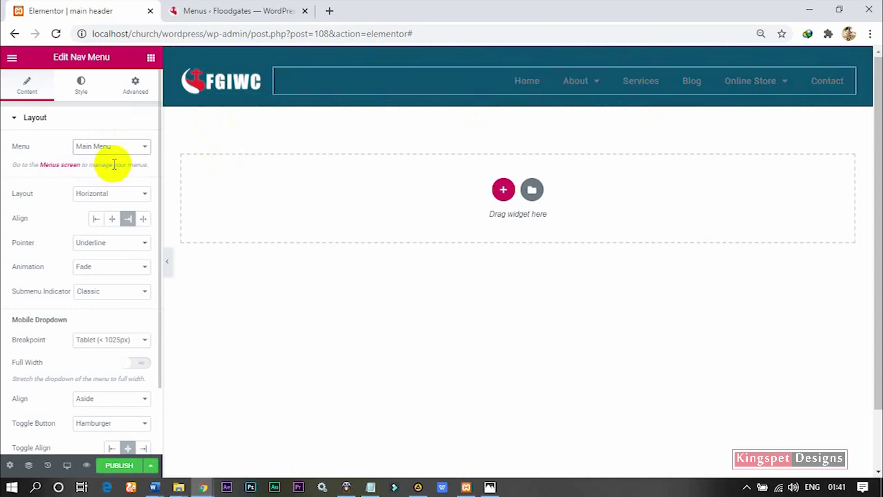
mouse_move(602, 88)
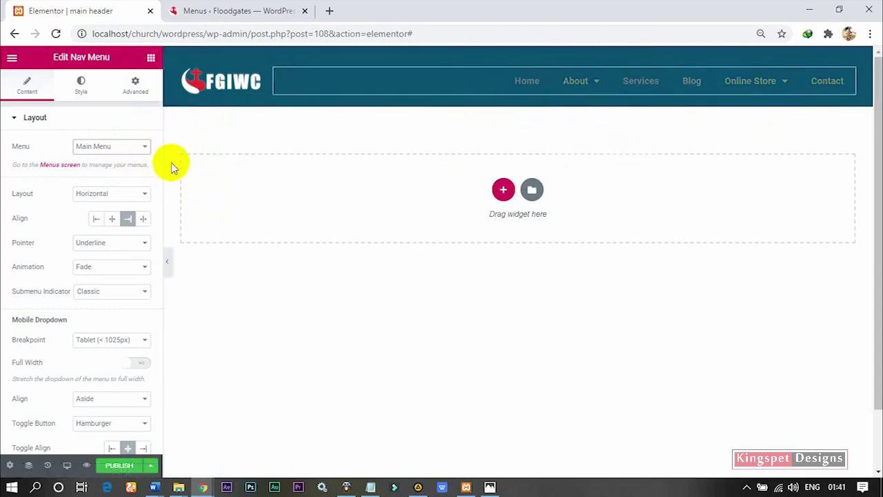
left_click(80, 93)
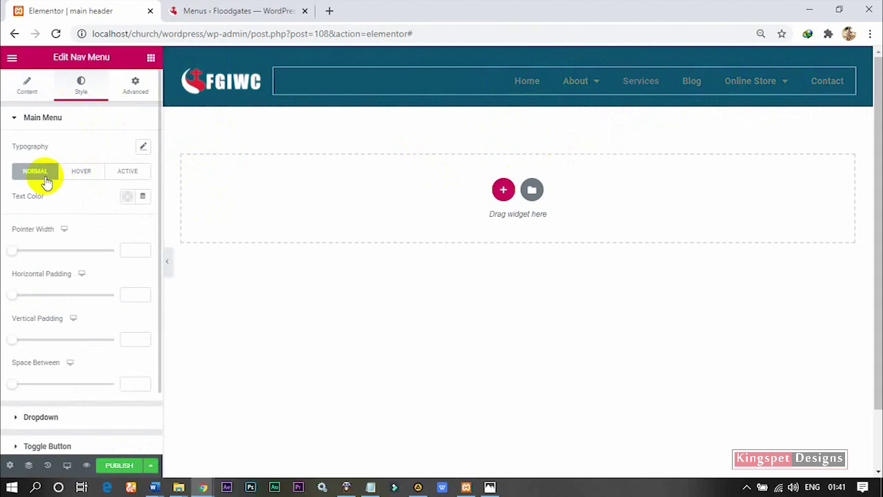
- Set the nav menu text colour to white #FFFFFF
left_click(128, 197)
left_click_drag(104, 244, 49, 233)
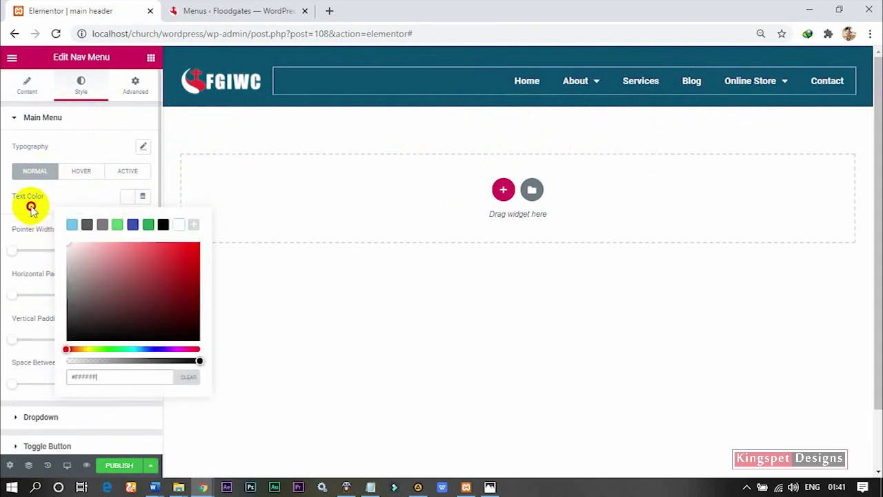
left_click(97, 195)
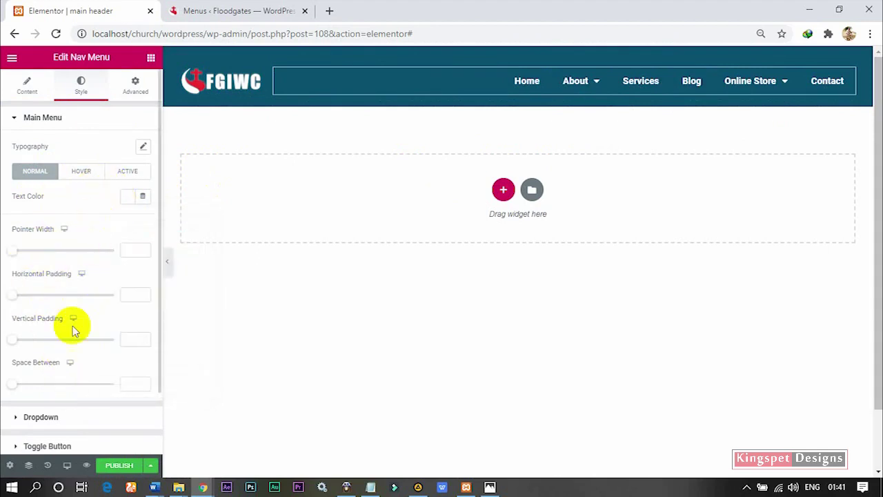
- Set the nav menu typography font size to 14 px
left_click(143, 146)
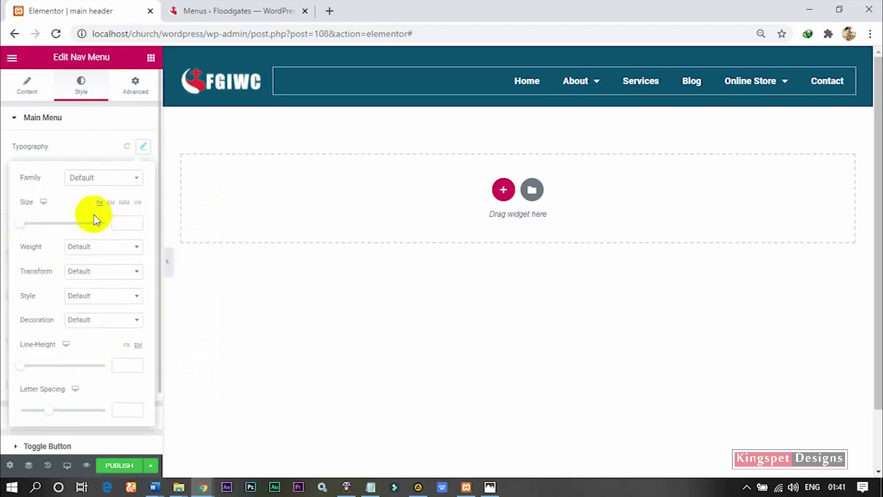
left_click(118, 225)
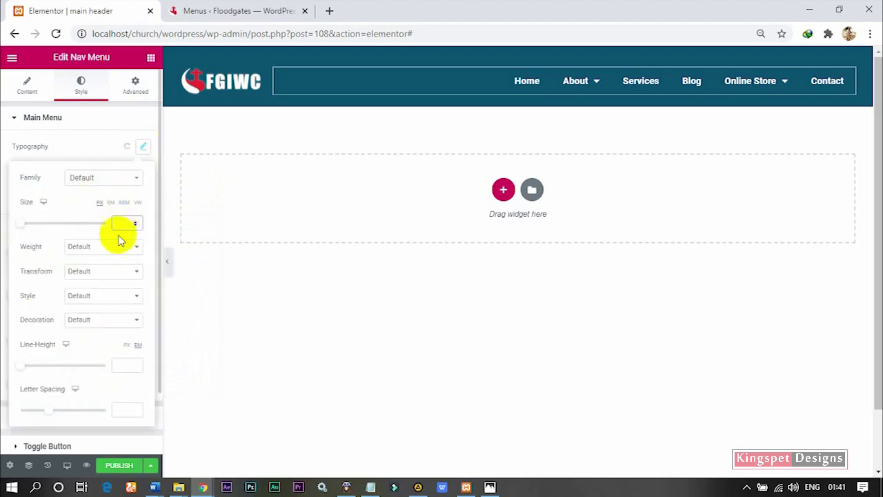
type("12")
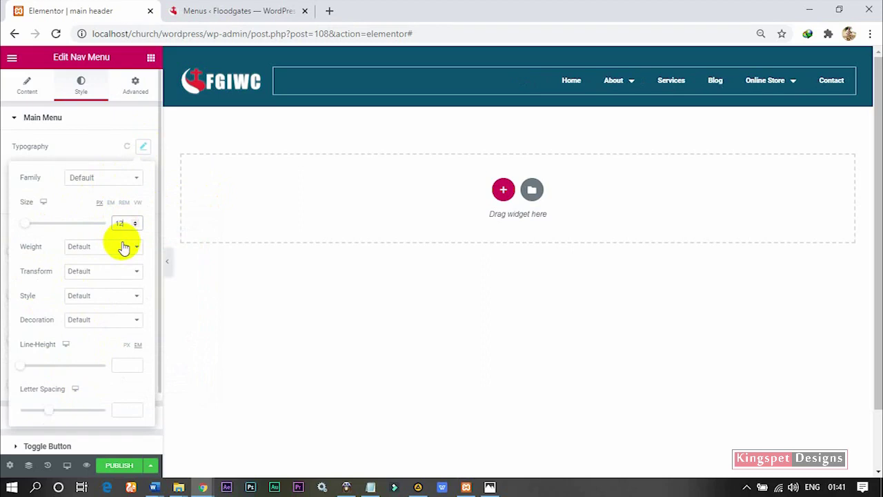
left_click_drag(125, 223, 107, 228)
type("15")
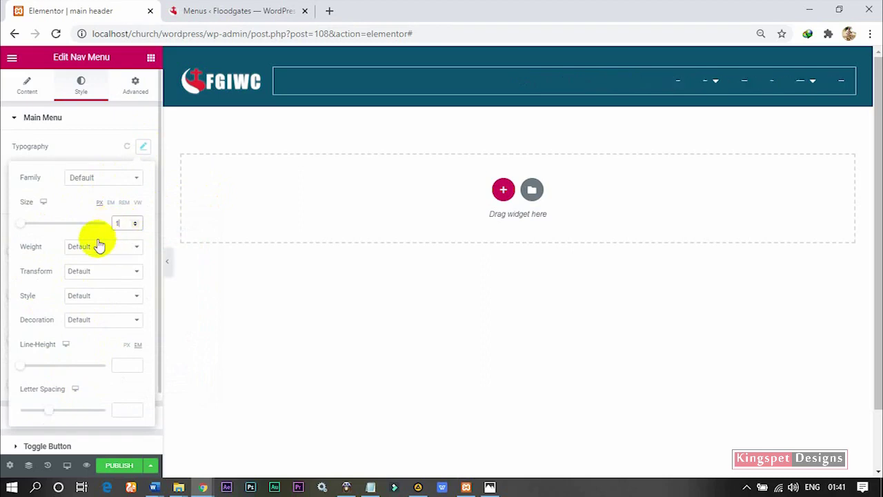
left_click(122, 223)
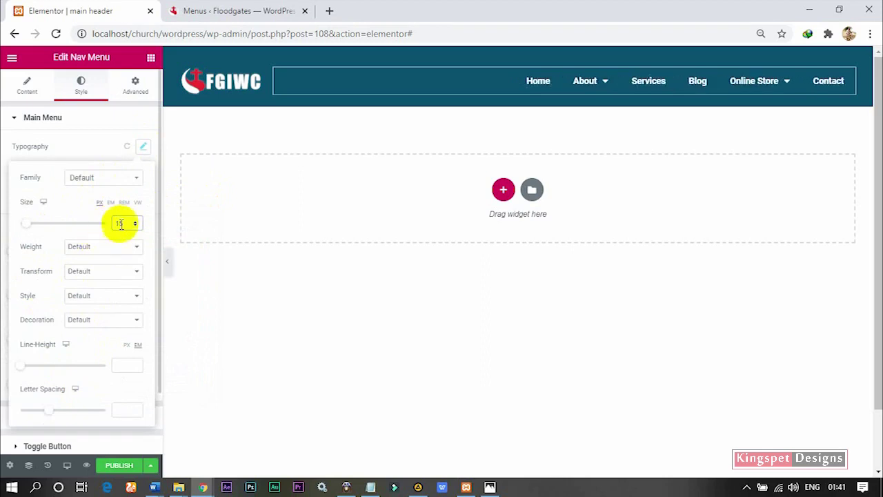
key("Down")
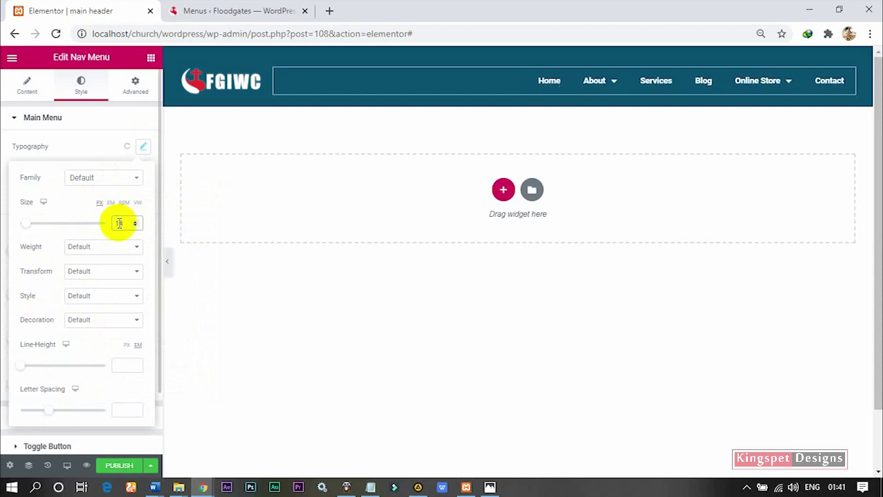
left_click(148, 146)
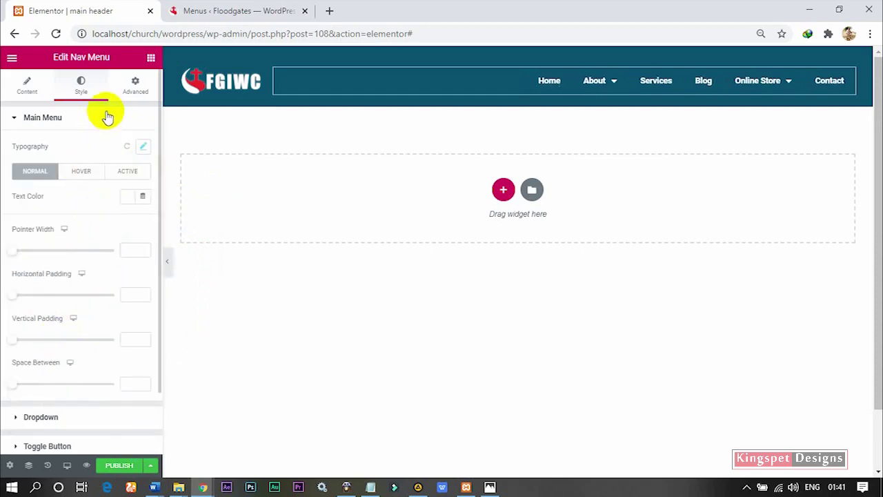
scroll(90, 276, "down", 1)
left_click(45, 345)
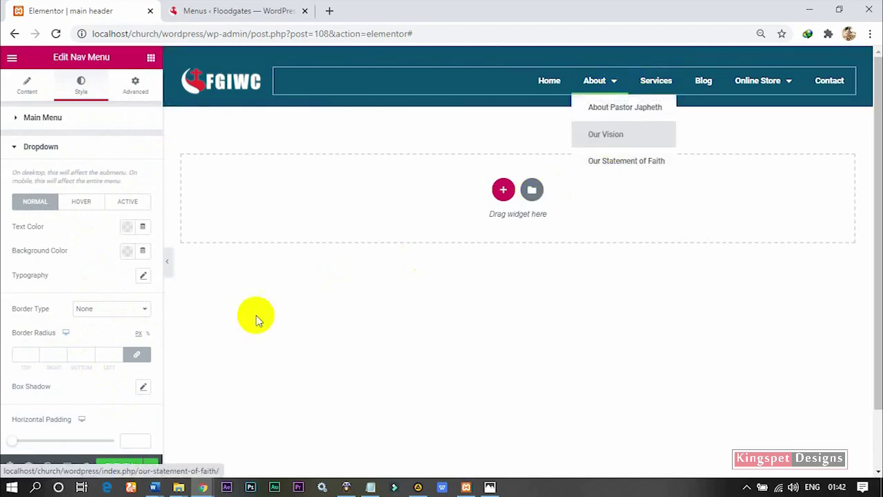
left_click(86, 206)
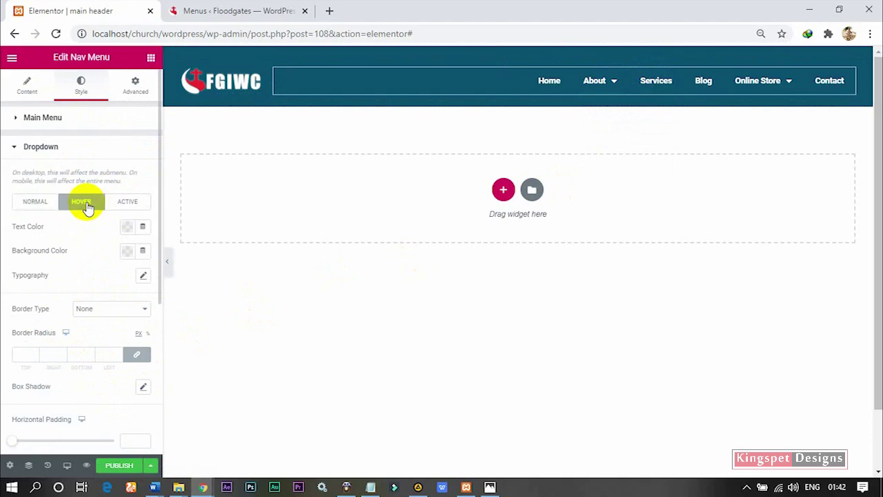
left_click(38, 201)
left_click(62, 149)
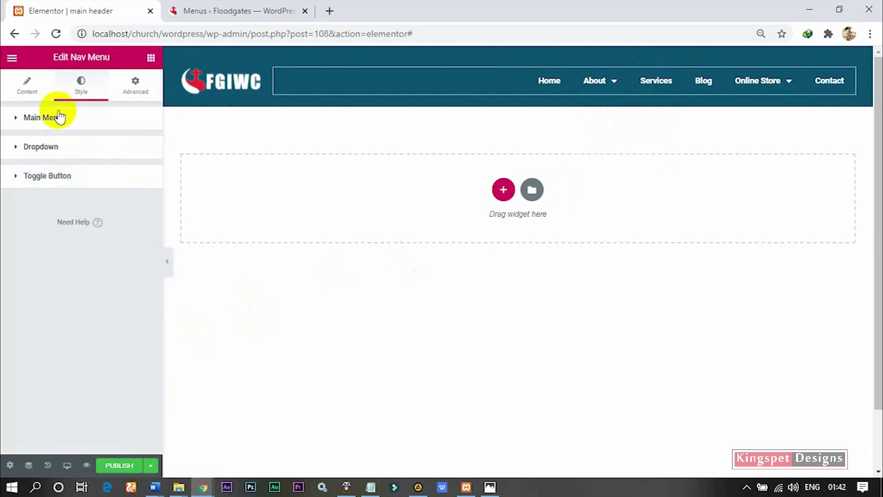
left_click(60, 118)
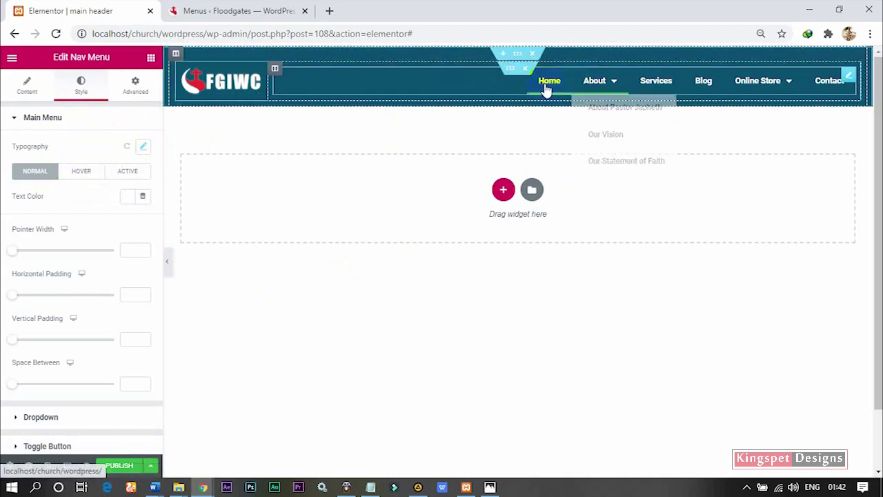
- Set the menu's Hover text colour to yellow #F3D611
left_click(81, 172)
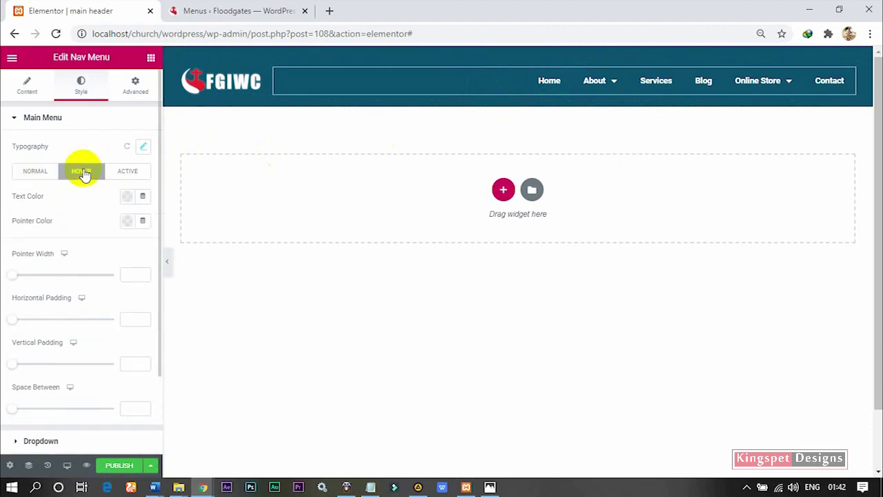
left_click(127, 198)
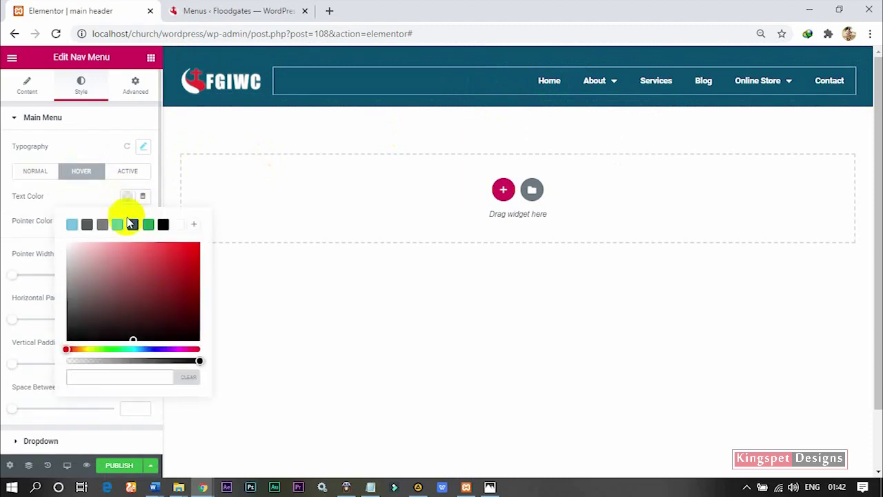
left_click(86, 351)
left_click(196, 262)
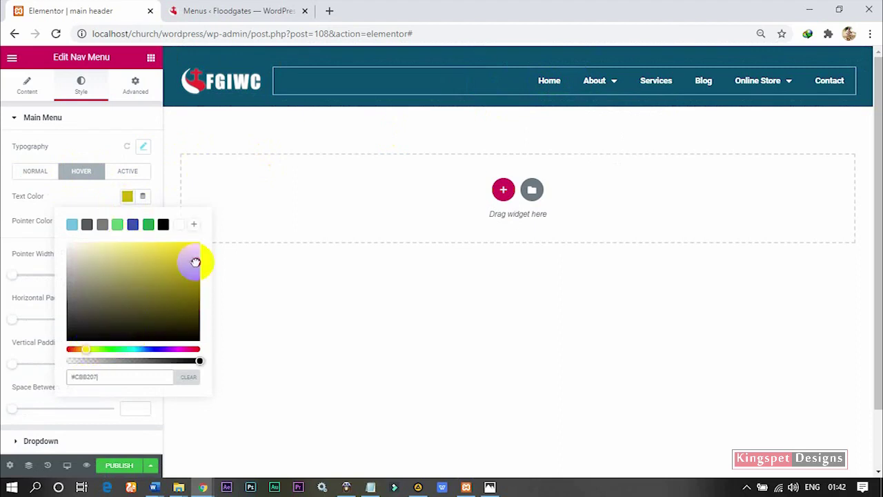
left_click_drag(185, 276, 114, 205)
left_click(193, 250)
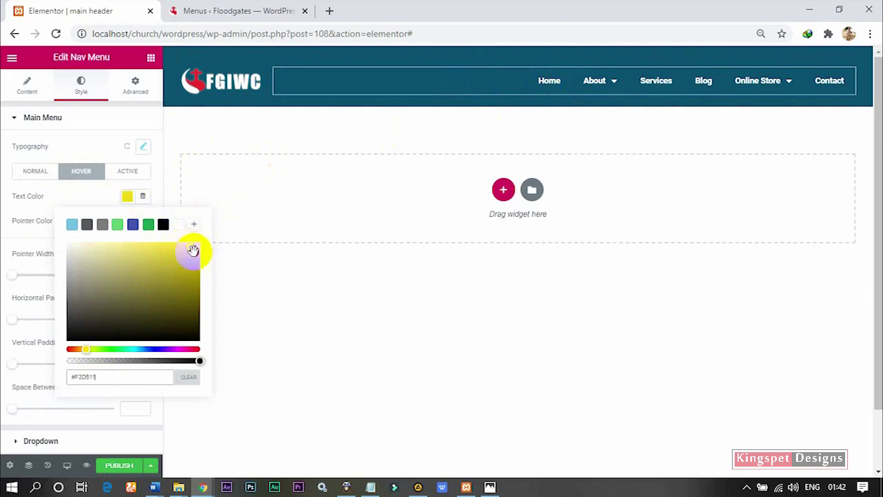
left_click(128, 197)
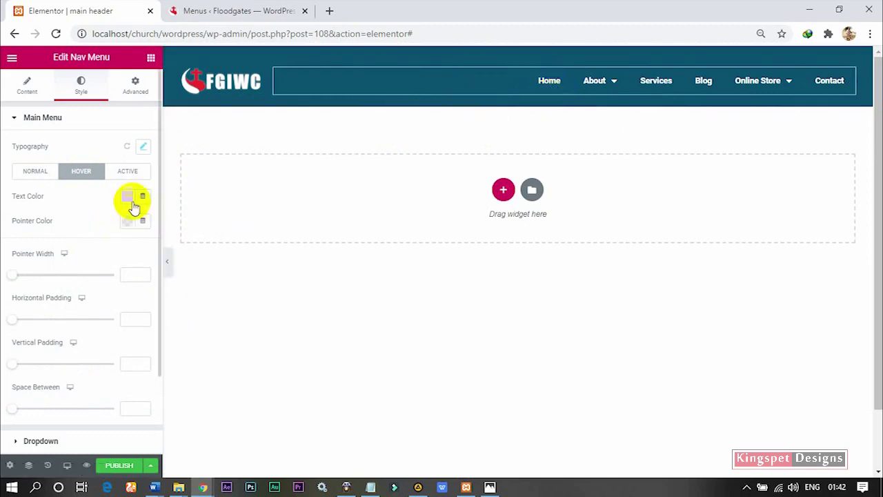
- Check the Active state styling and the About dropdown, then return to Hover styling
left_click(134, 174)
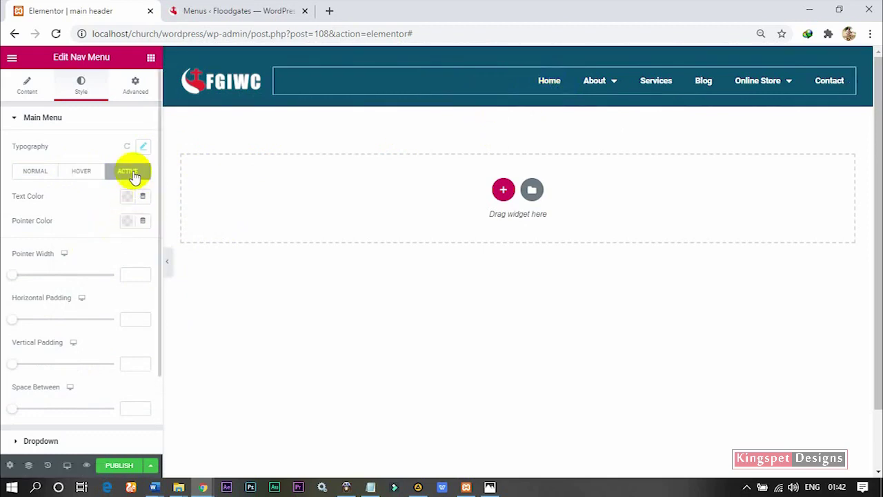
left_click(603, 82)
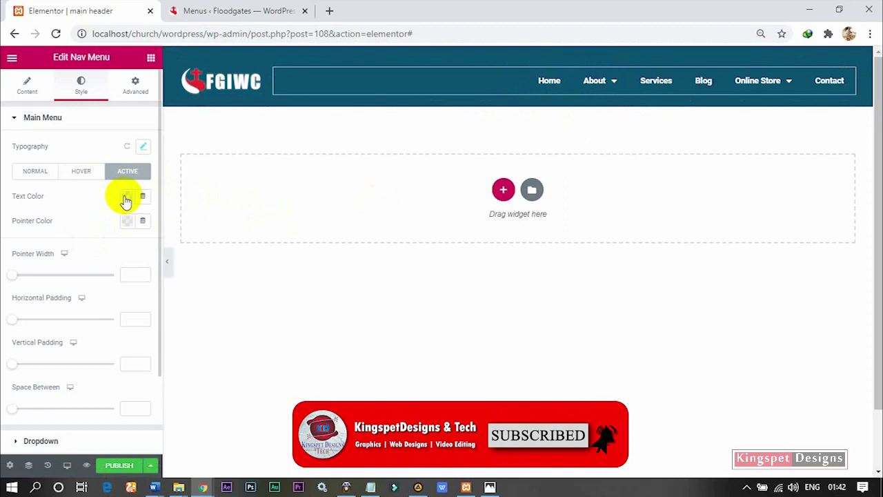
left_click(79, 178)
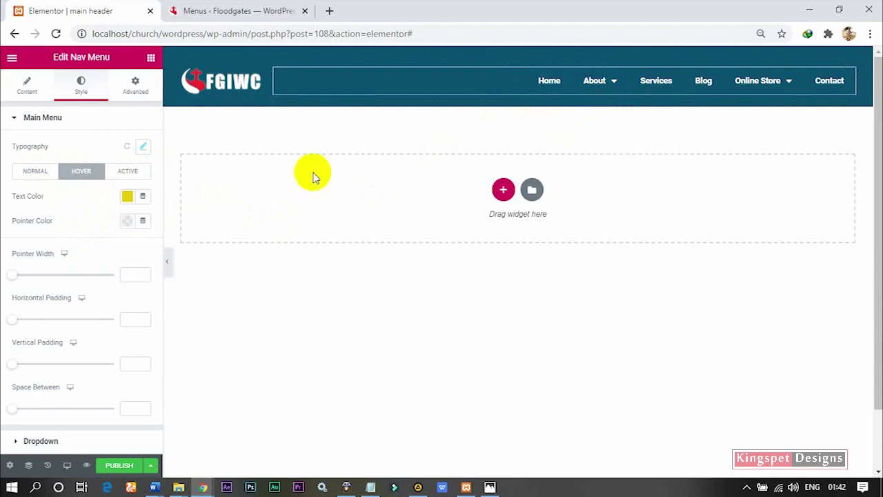
mouse_move(532, 53)
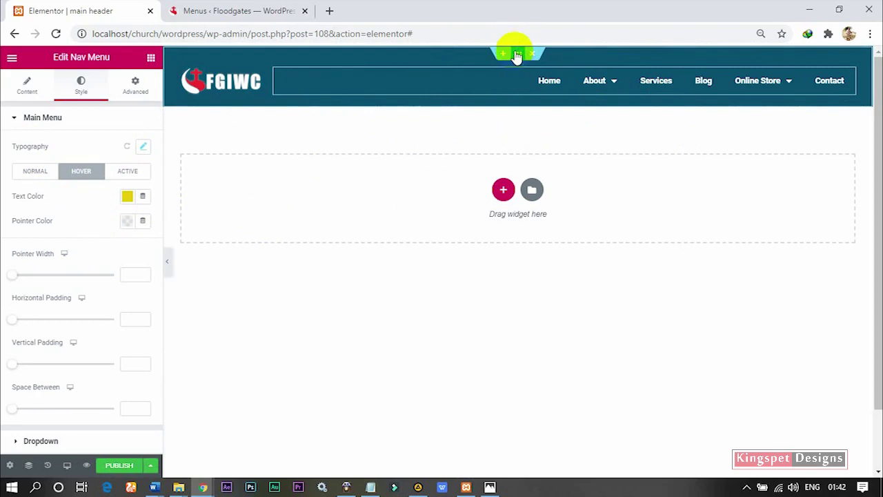
- Set the header section's Height to Min Height with an 80 px minimum, then preview
left_click(517, 56)
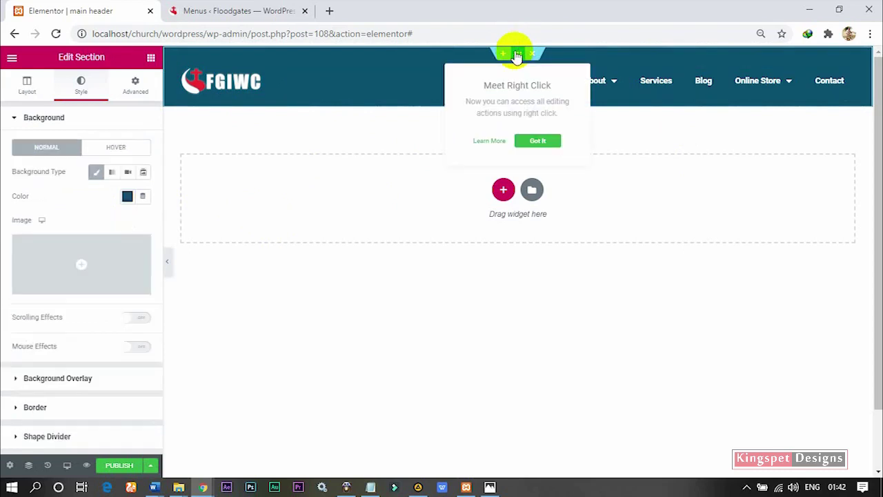
left_click(28, 90)
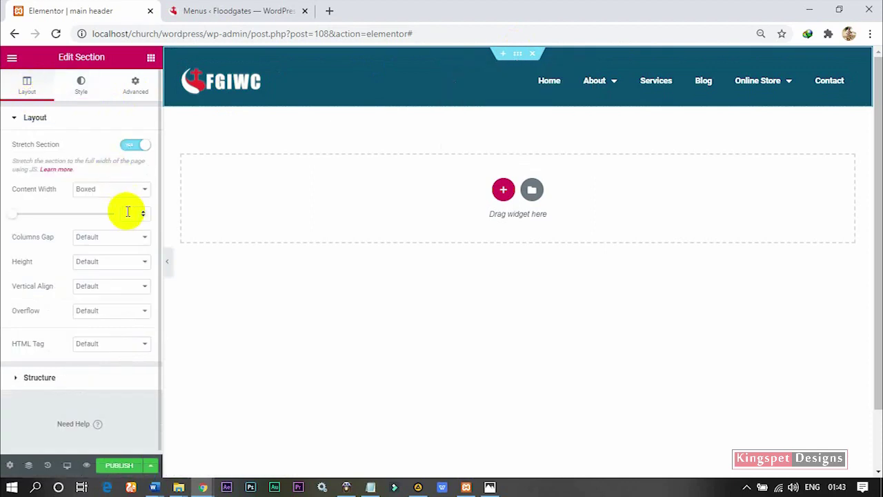
left_click(115, 263)
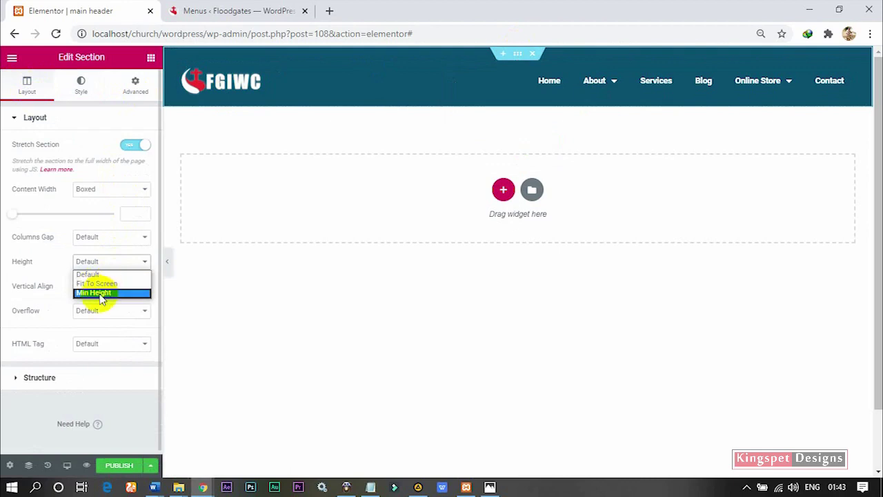
left_click(101, 294)
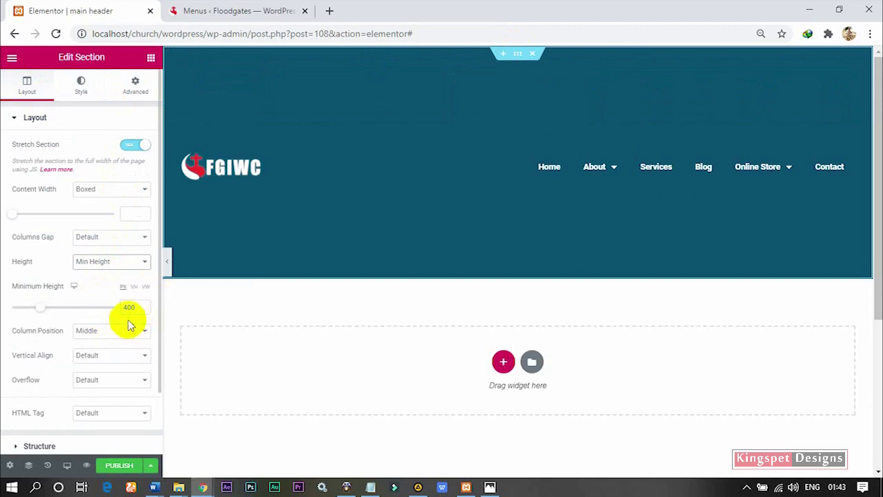
left_click_drag(132, 308, 105, 311)
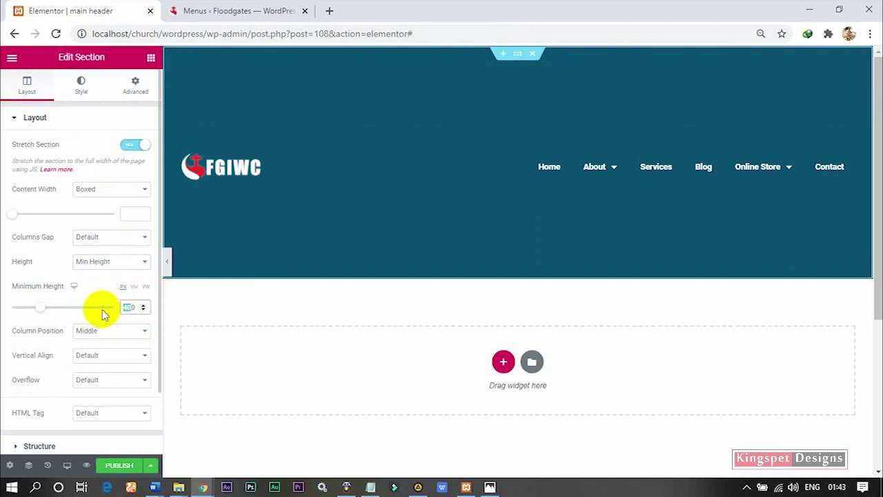
type("80")
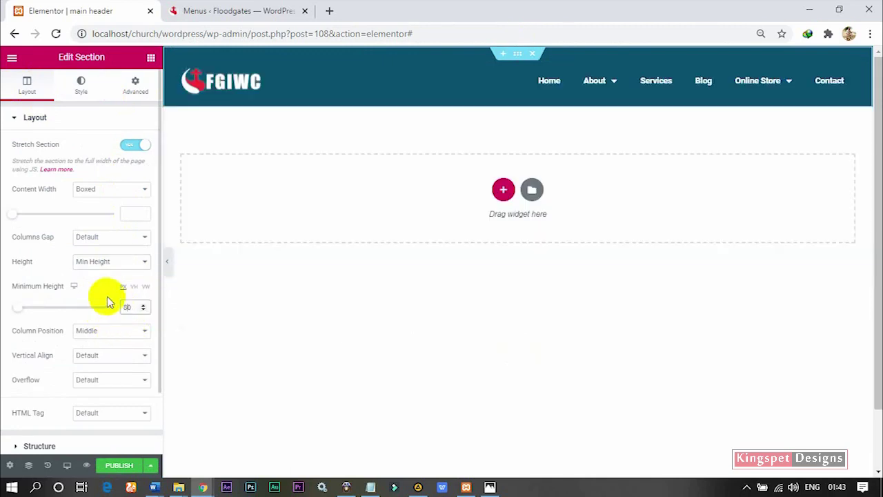
left_click_drag(126, 307, 116, 309)
left_click(115, 307)
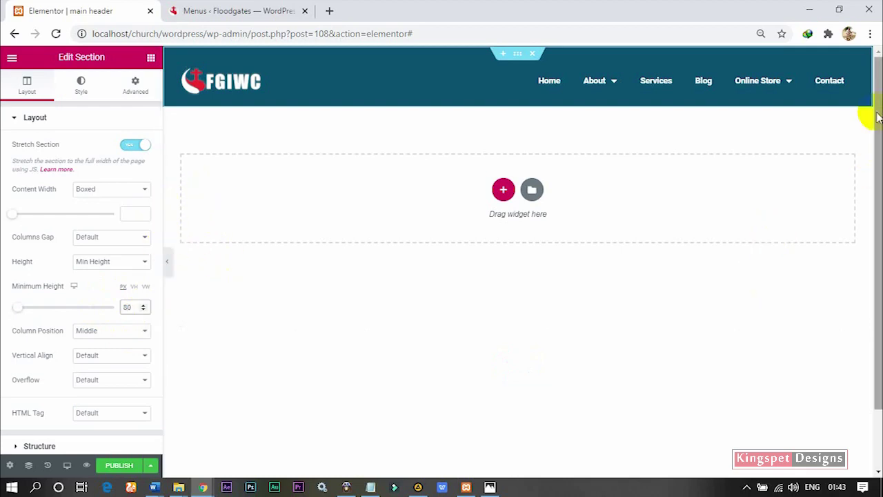
scroll(798, 249, "down", 3)
scroll(798, 250, "up", 3)
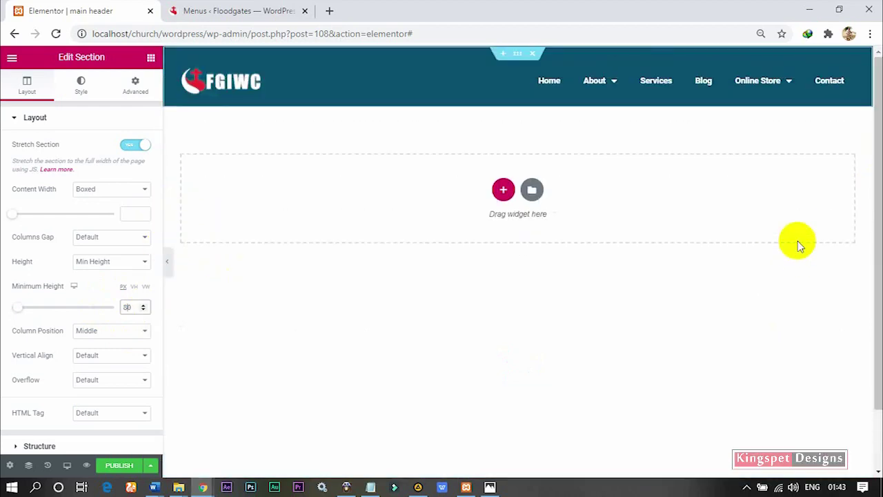
left_click(168, 263)
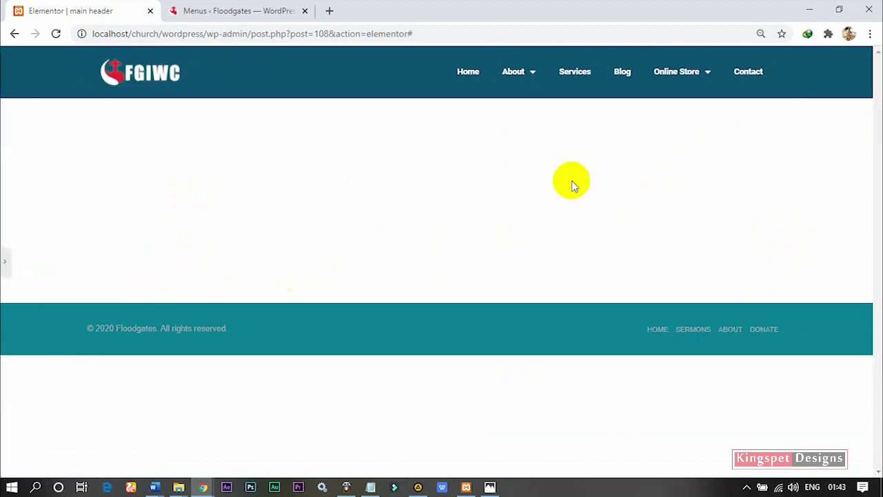
left_click(5, 262)
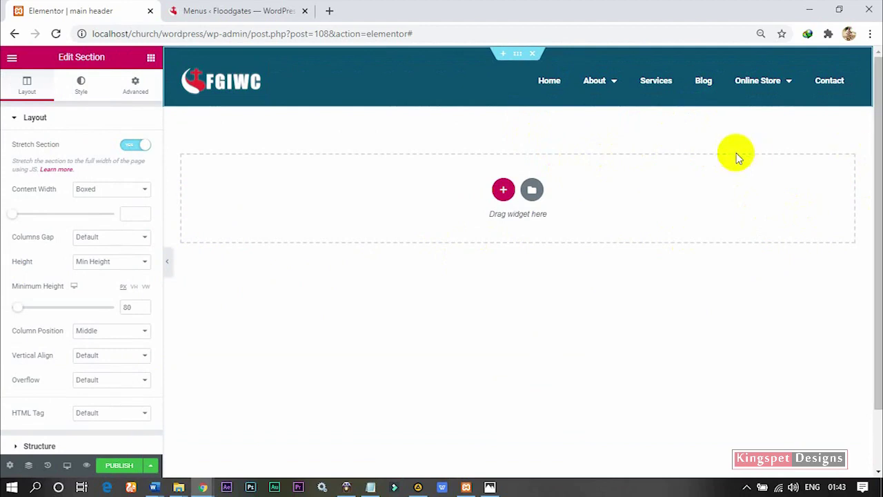
scroll(818, 165, "down", 1)
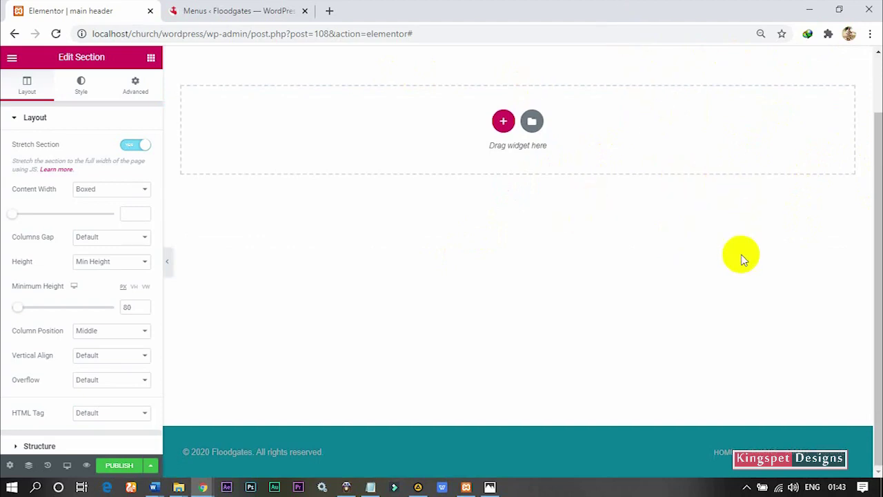
scroll(740, 254, "up", 1)
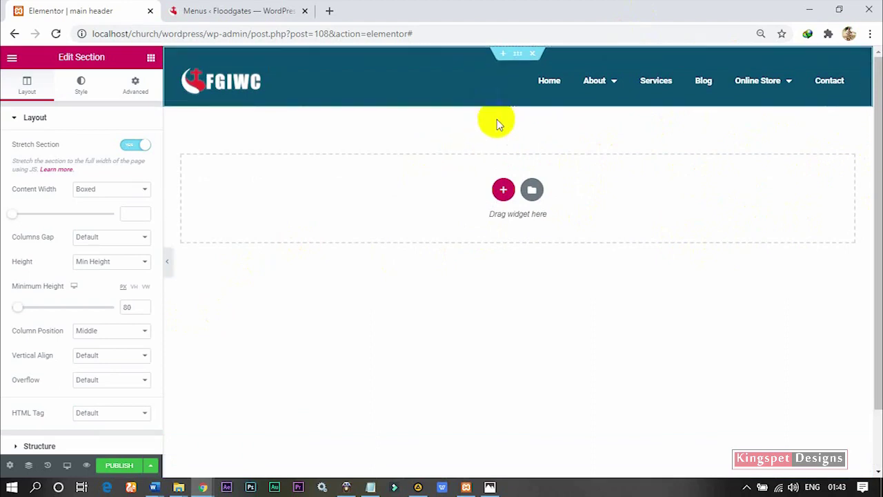
scroll(502, 128, "down", 1)
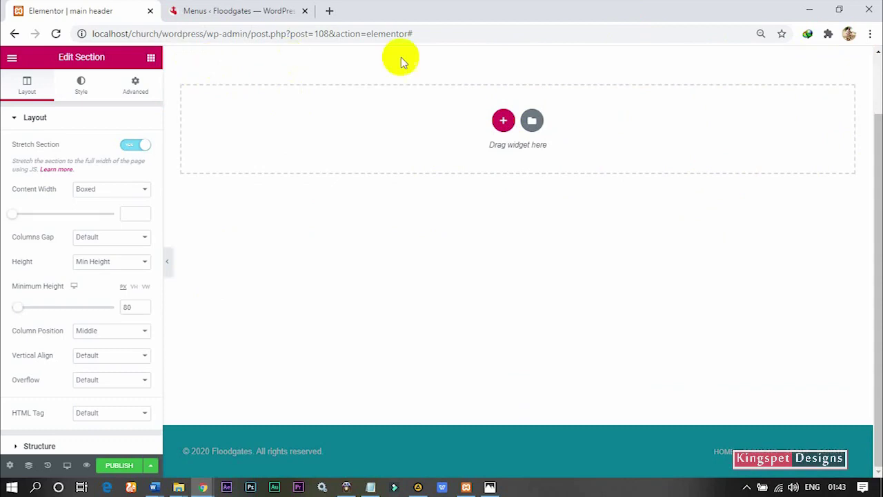
scroll(401, 231, "up", 1)
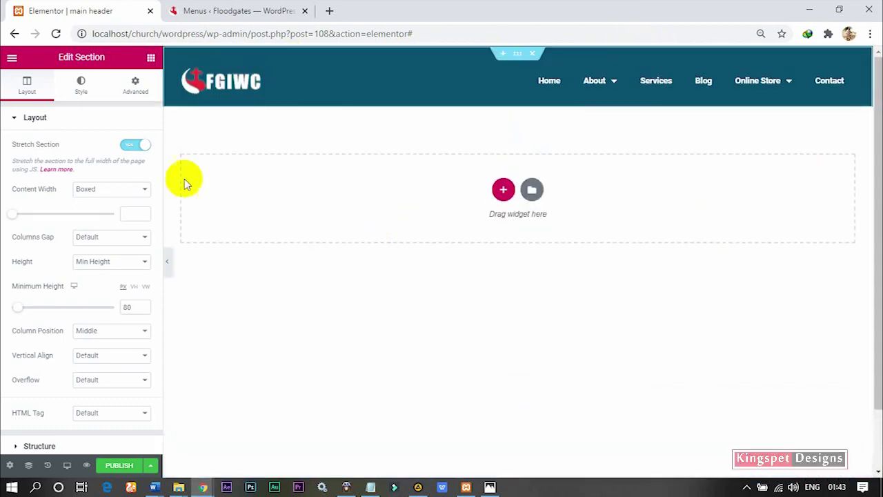
- Set the header section's Motion Effects Sticky option to Top
left_click(134, 87)
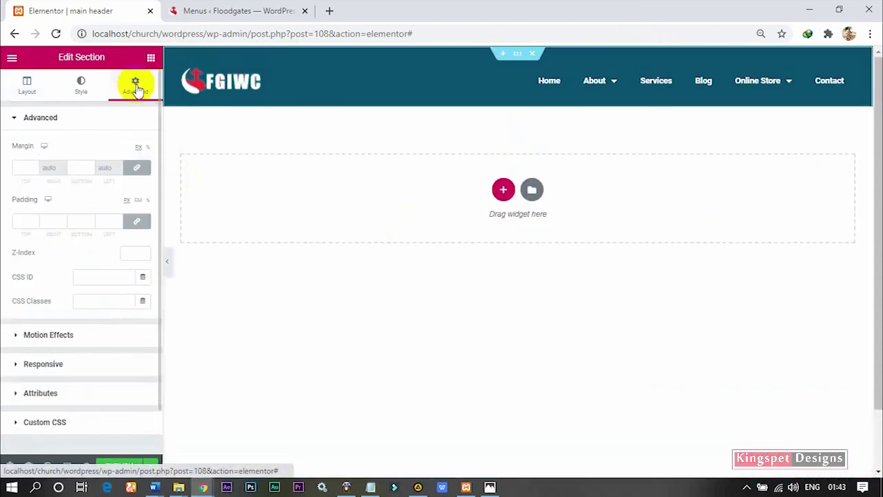
left_click(518, 55)
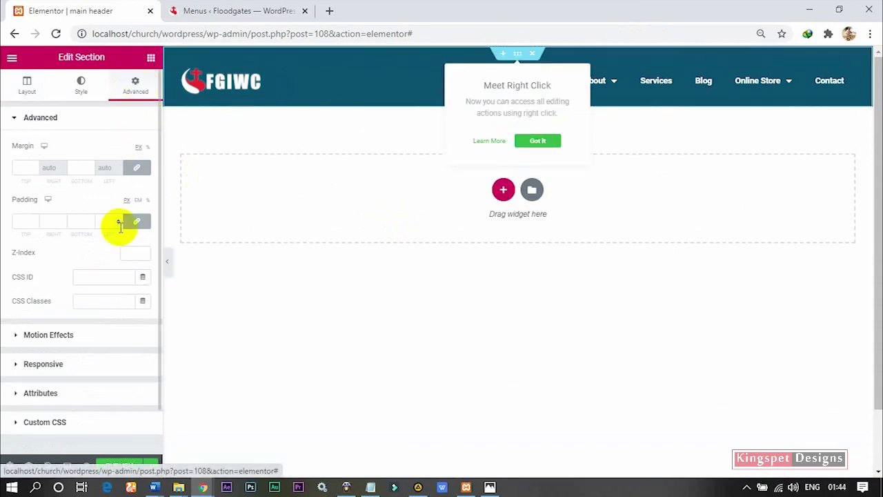
left_click(55, 336)
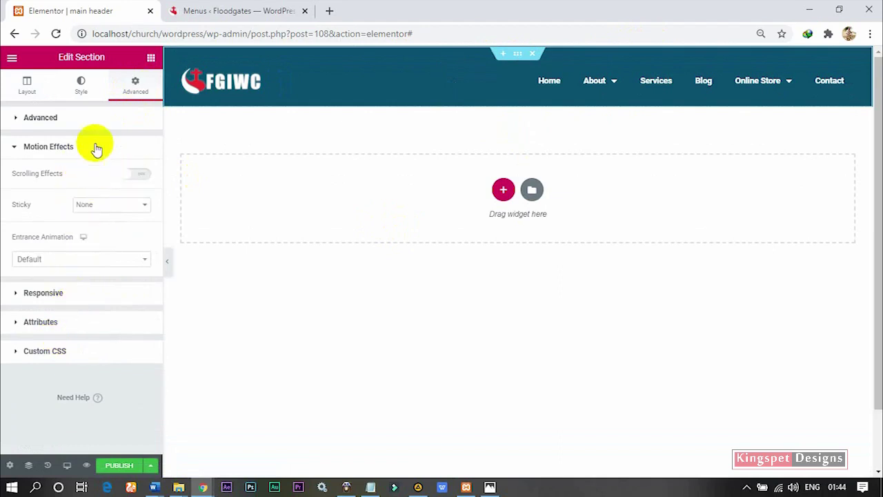
left_click(101, 206)
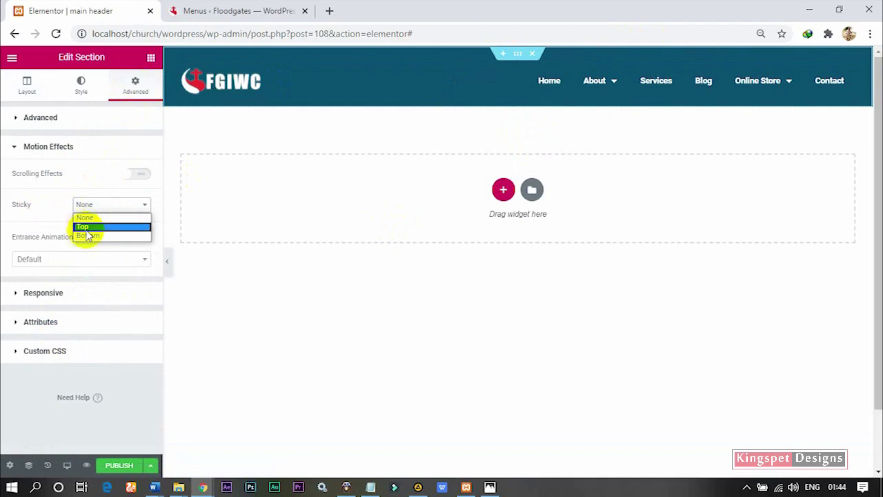
left_click(91, 227)
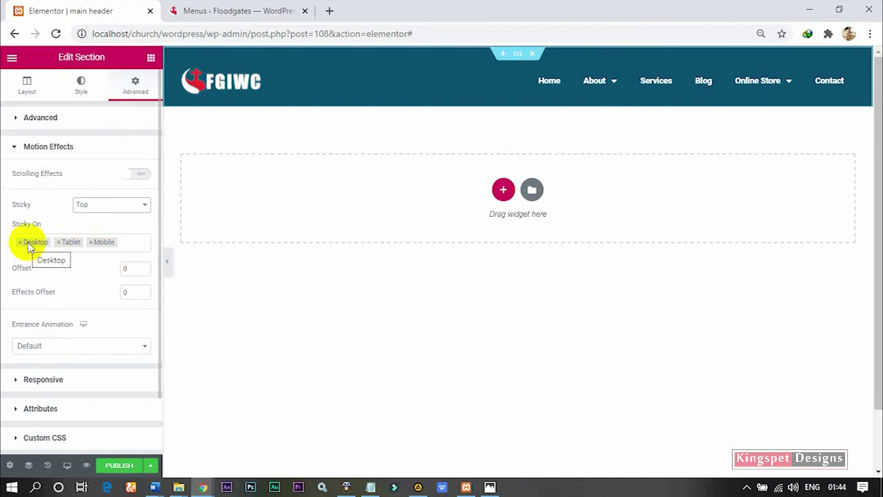
- Re-add Mobile to the Sticky On devices and scroll the canvas to test the sticky header
left_click(92, 242)
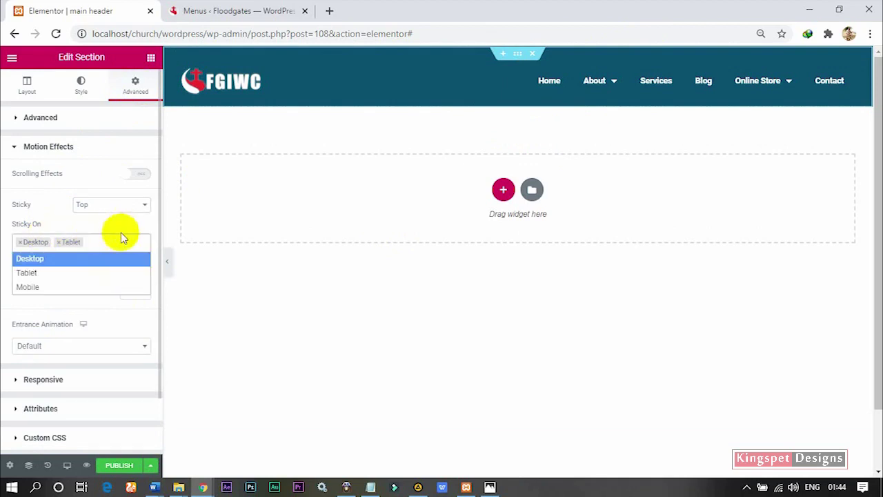
left_click(49, 284)
left_click(49, 287)
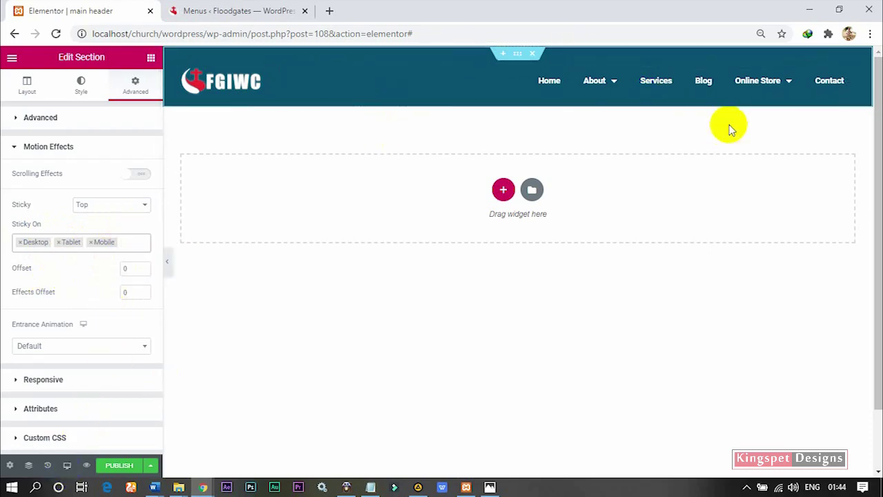
scroll(843, 181, "down", 1)
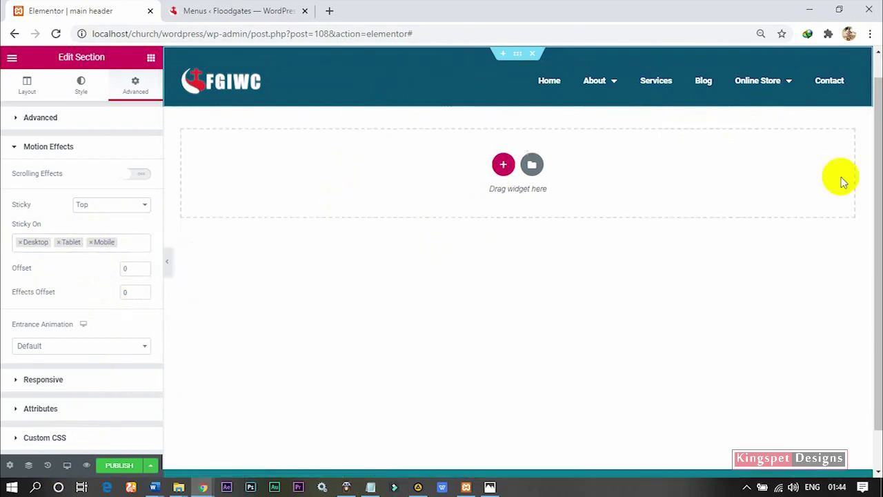
scroll(842, 201, "down", 2)
scroll(836, 217, "up", 1)
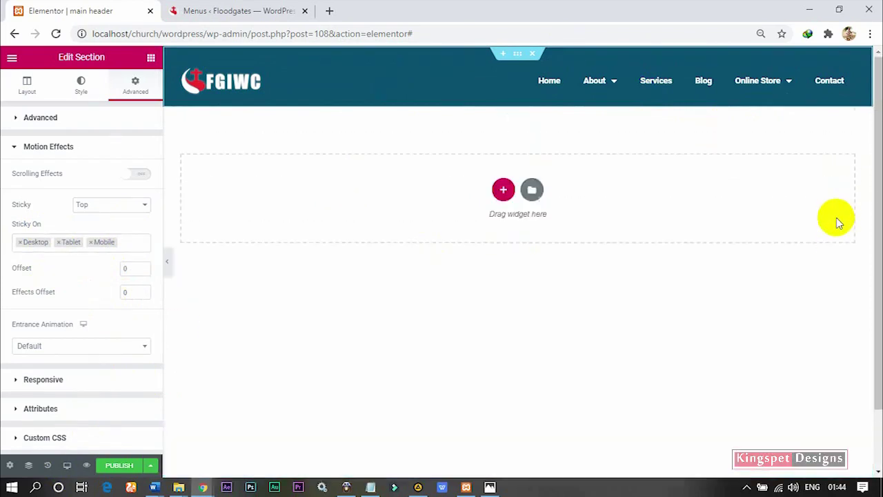
scroll(835, 235, "down", 1)
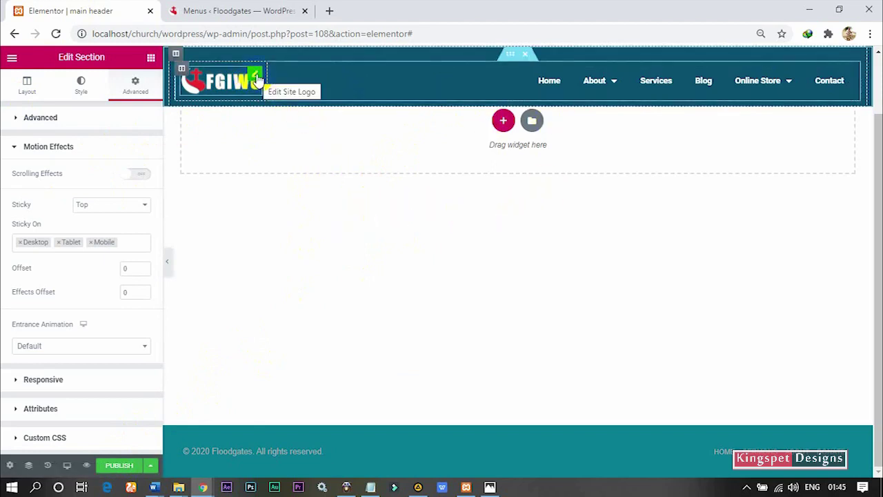
- Set the FGIWC logo column's entrance animation to Fade In Down, keeping Normal duration
left_click(257, 78)
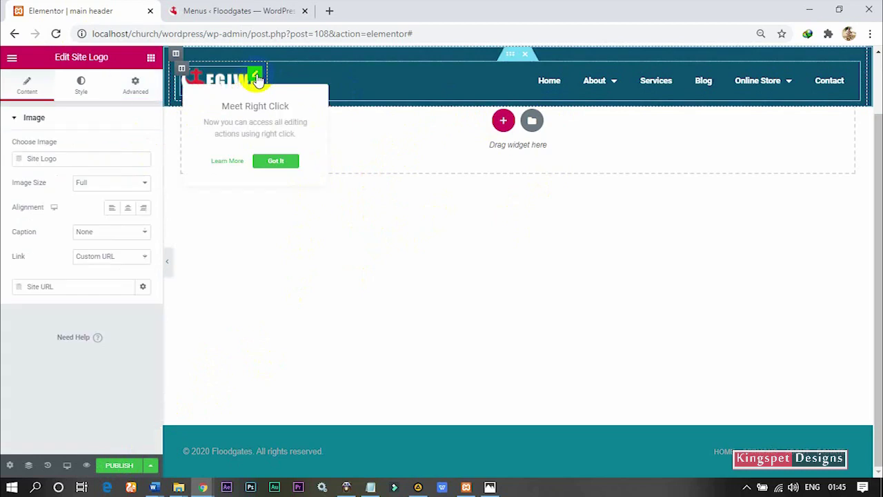
left_click(181, 71)
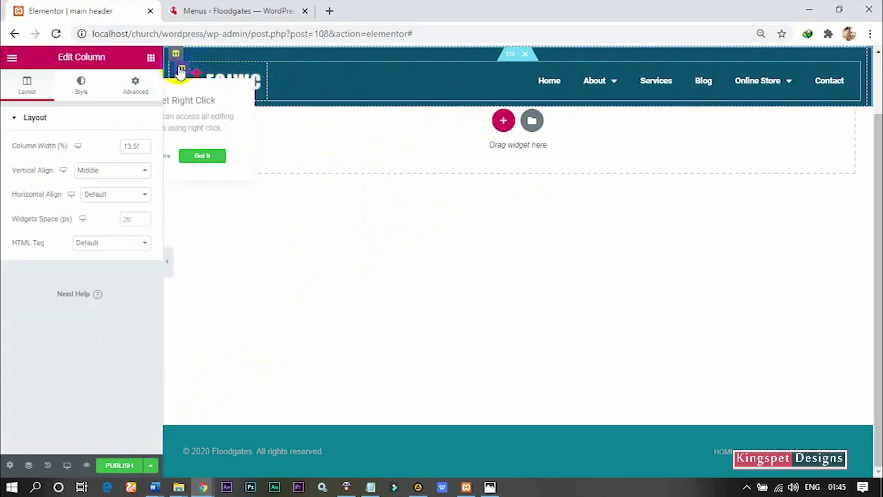
left_click(132, 84)
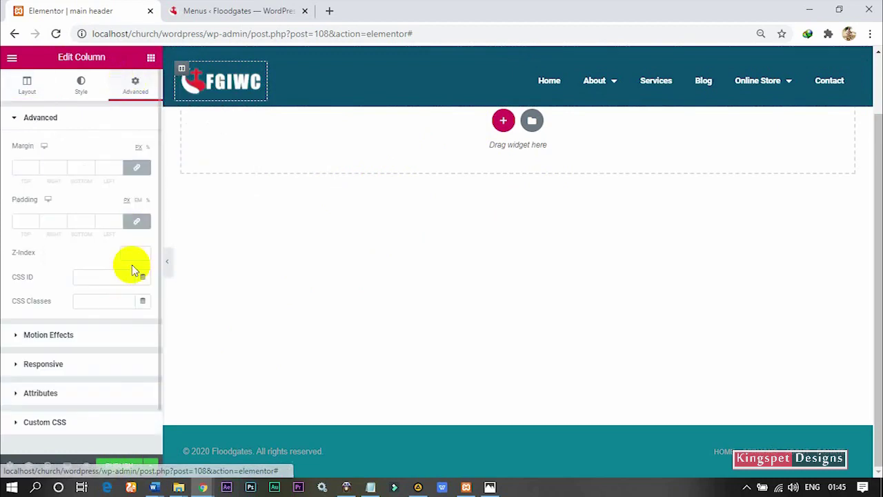
left_click(68, 345)
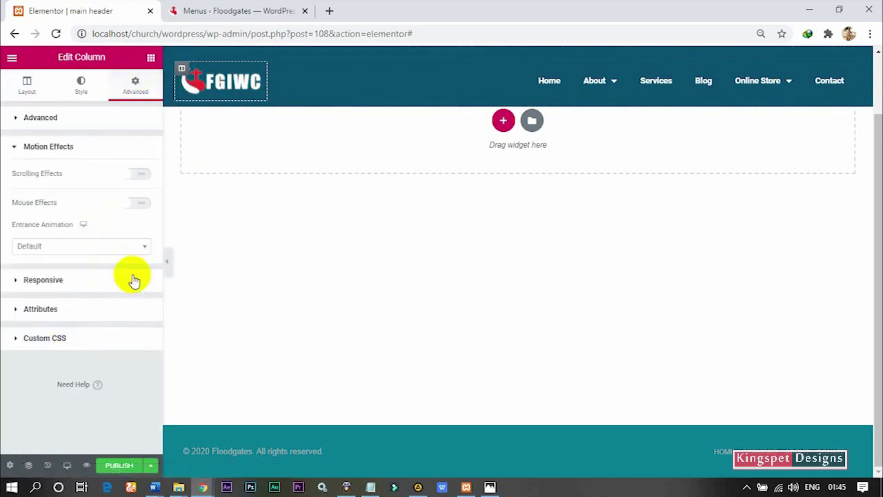
left_click(69, 248)
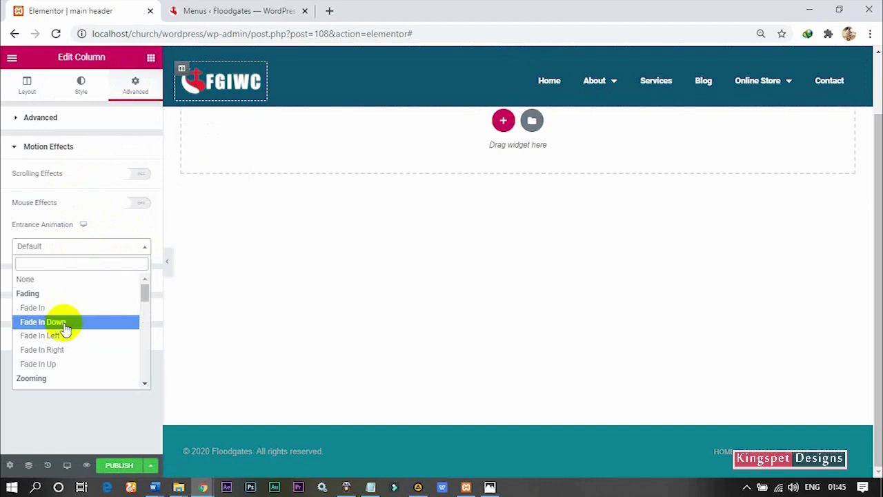
scroll(63, 329, "down", 2)
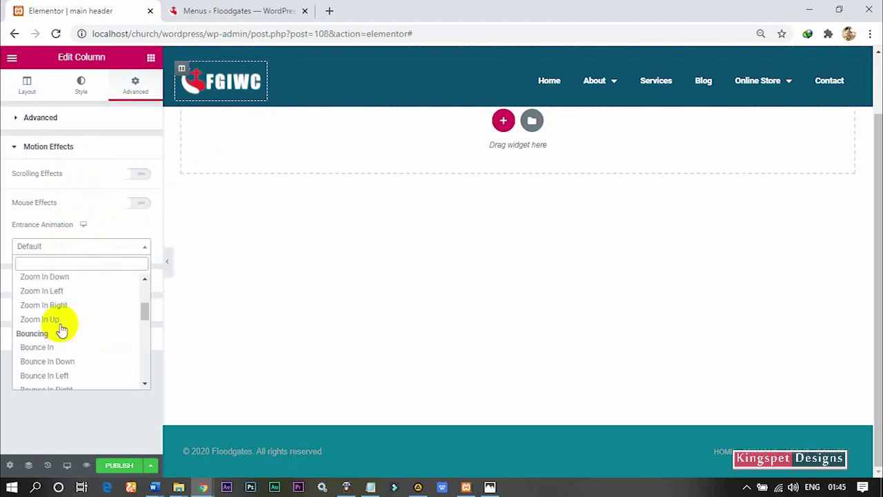
scroll(66, 302, "up", 3)
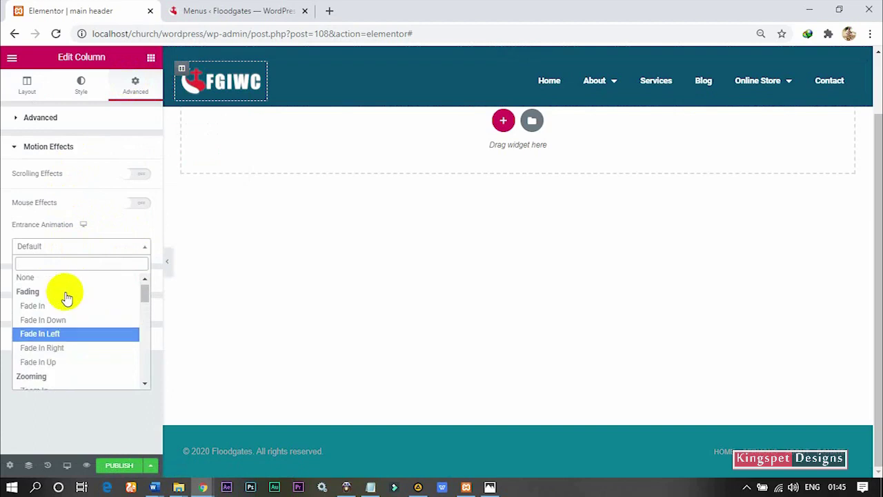
left_click(71, 324)
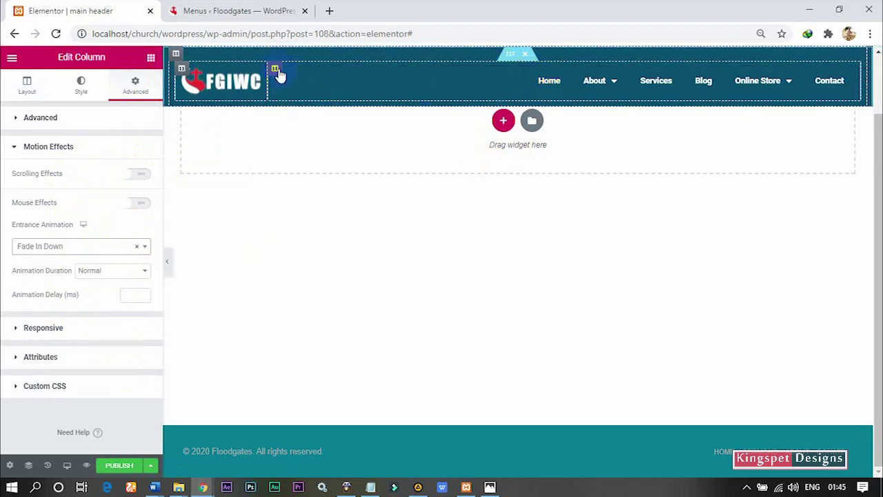
- Apply a Fade In Down entrance animation to the navigation menu column
left_click(275, 72)
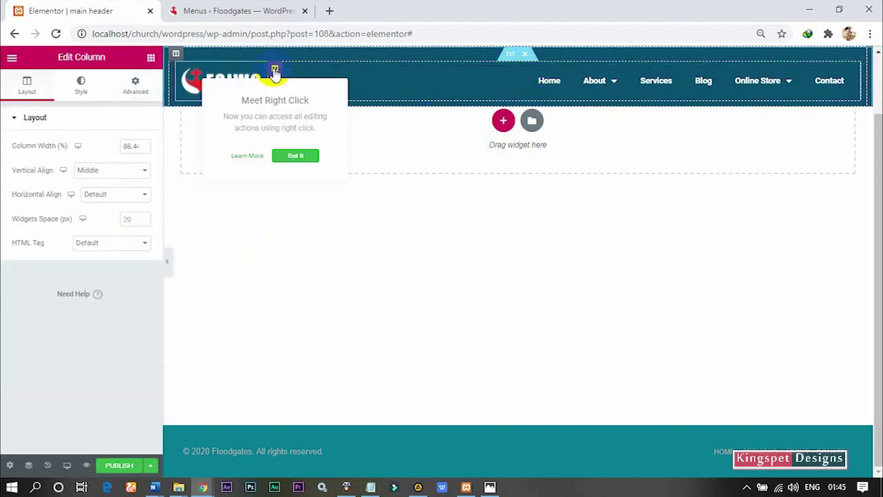
left_click(134, 83)
left_click(48, 338)
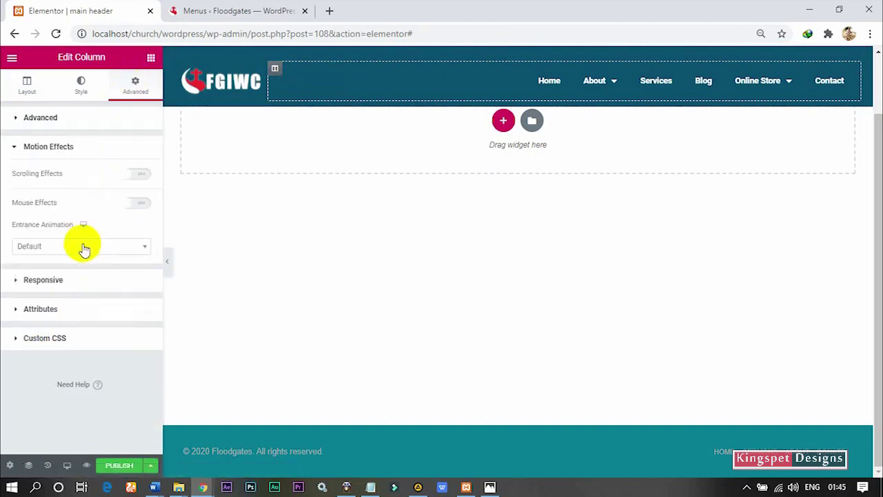
left_click(63, 247)
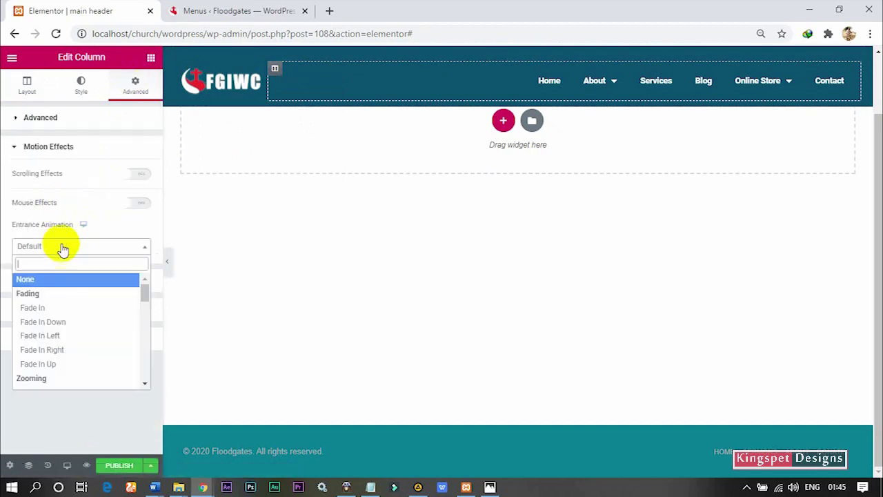
left_click(58, 322)
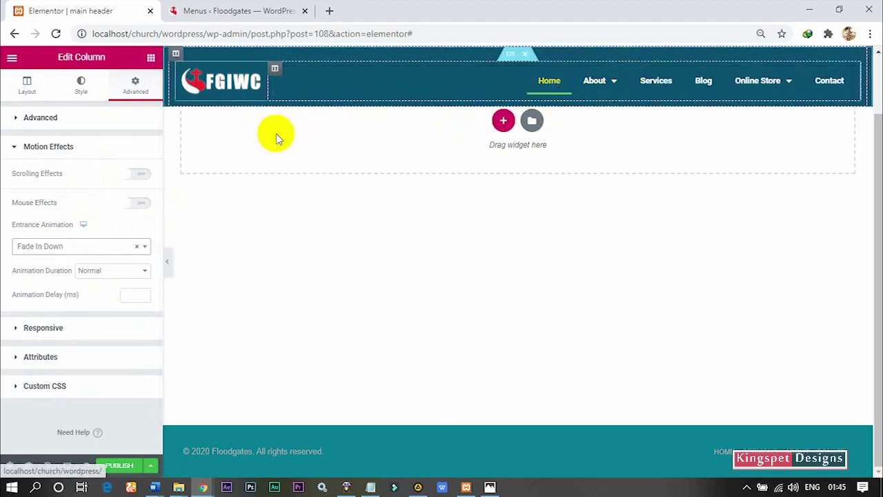
- Set the animation delay to 500 ms and start publishing the header template
left_click(128, 301)
type("500")
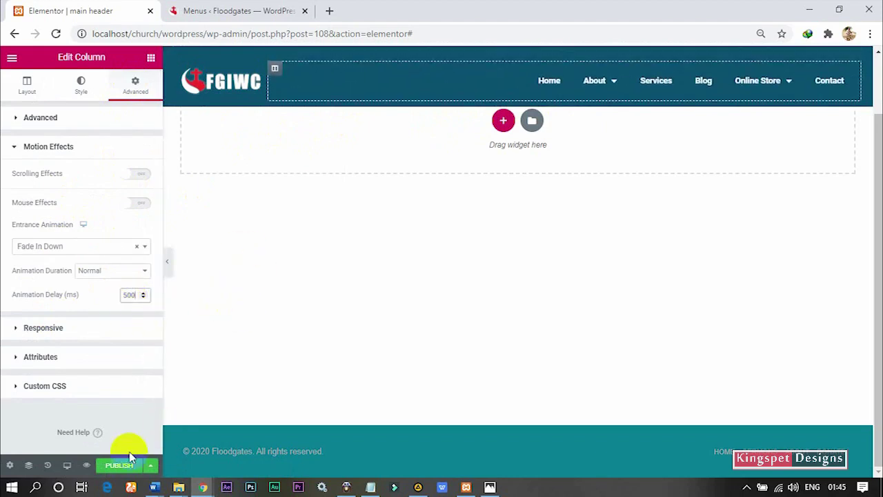
left_click(121, 466)
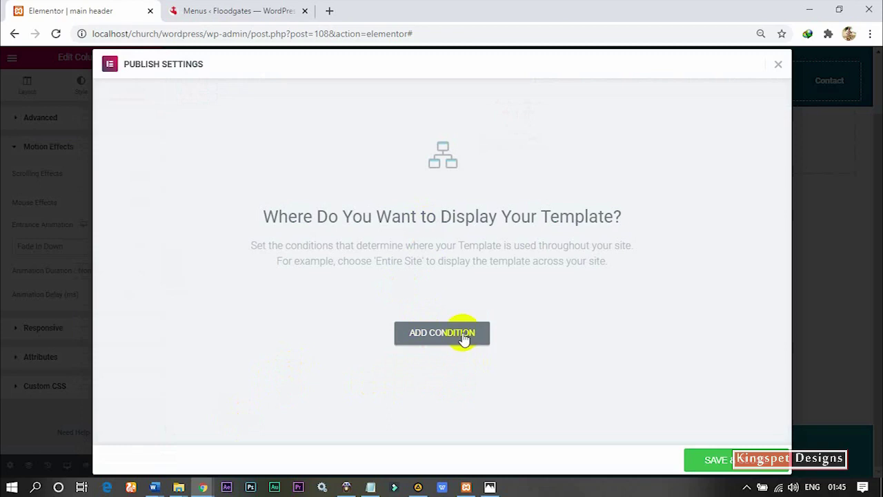
- Publish the header with an Include / Entire Site condition, then return to the Menus tab
left_click(439, 333)
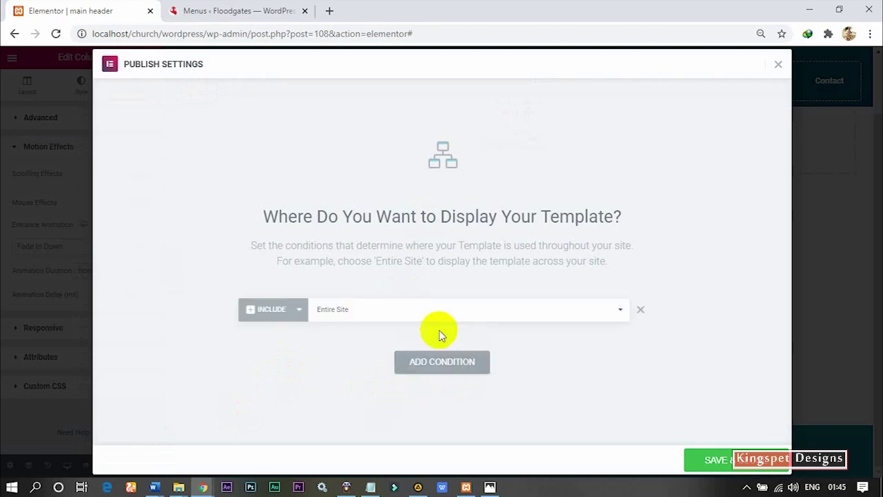
left_click(411, 312)
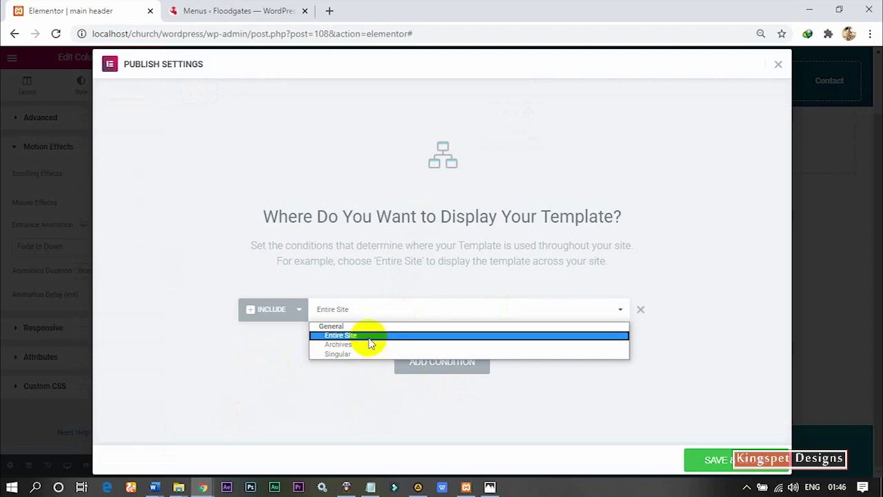
left_click(481, 281)
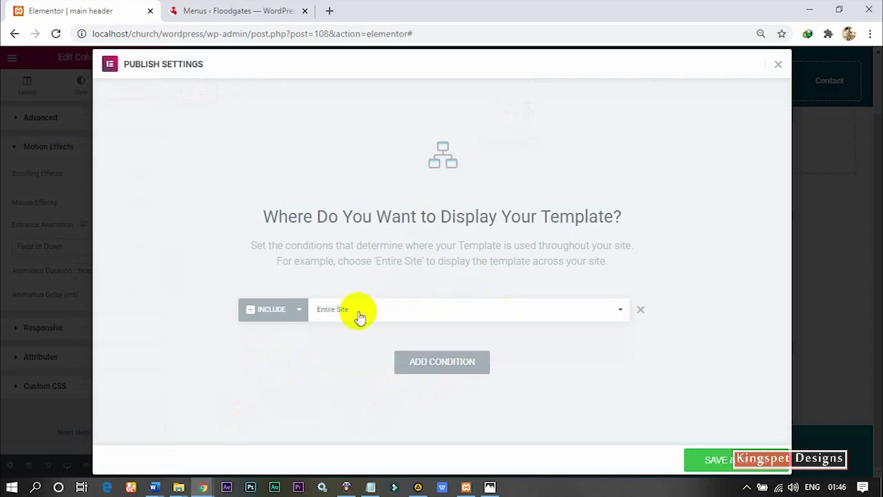
left_click(715, 468)
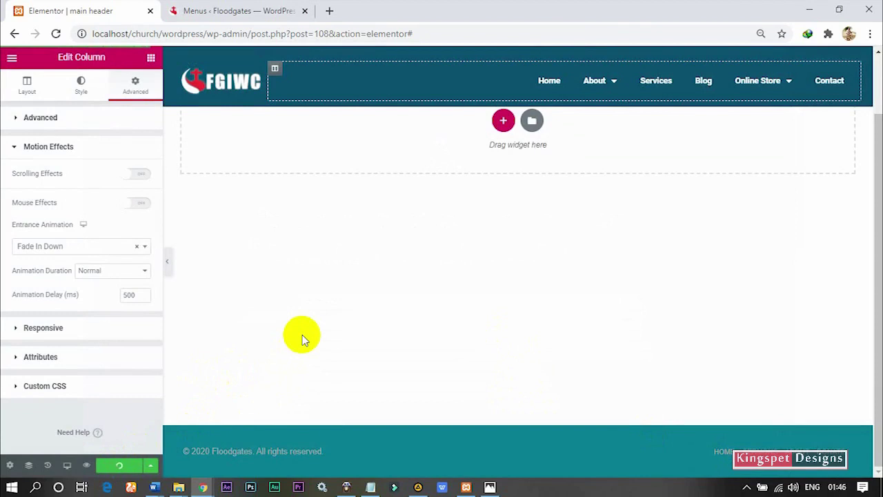
left_click(286, 9)
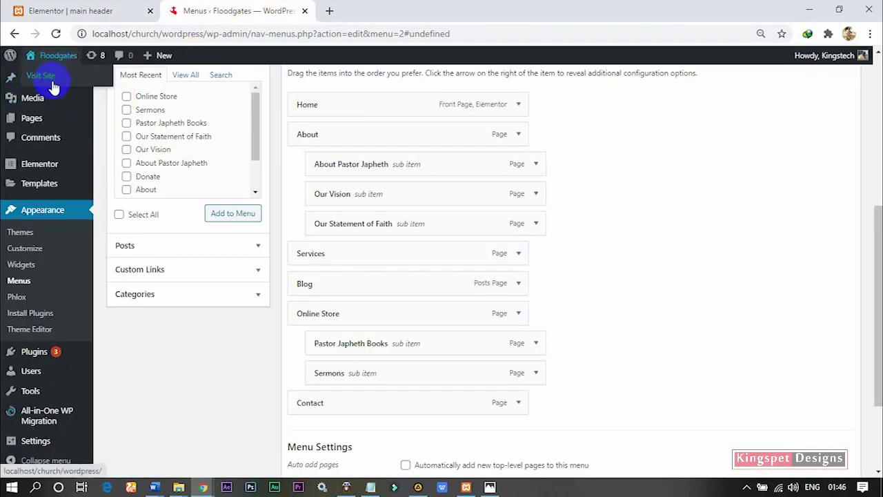
- Open the live Floodgates site in a new tab and view the header's Online Store menu
right_click(51, 83)
left_click(77, 87)
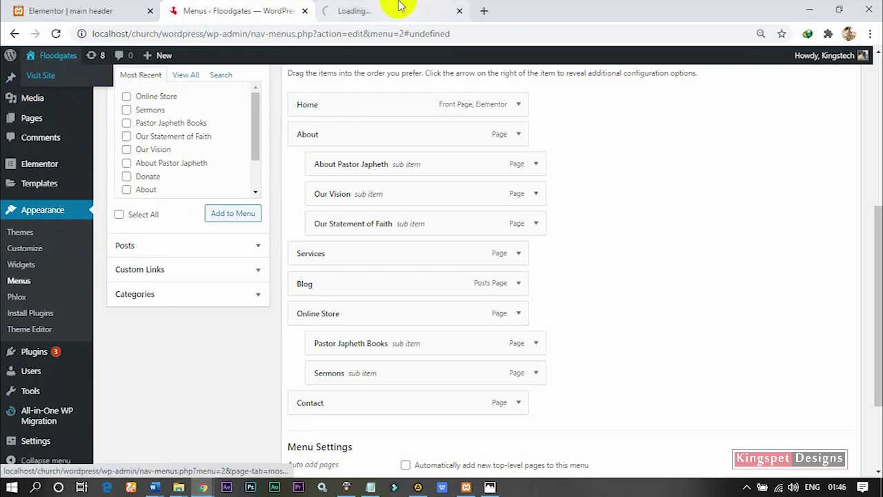
left_click(391, 8)
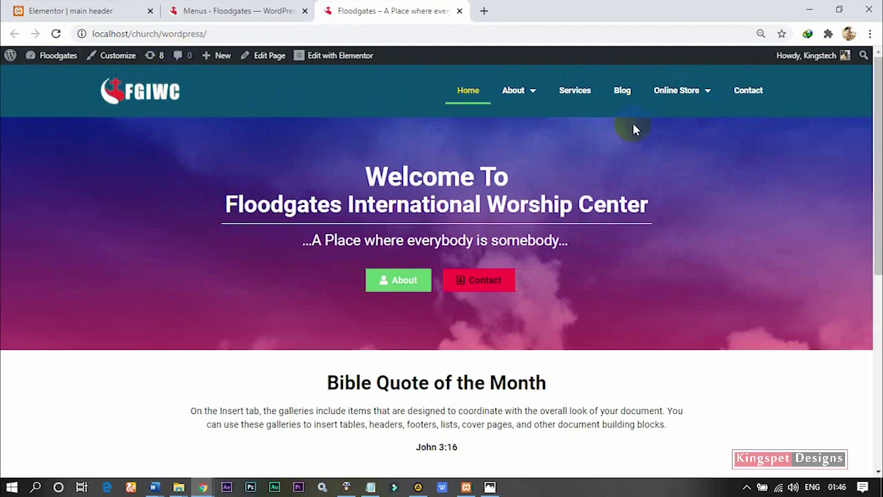
mouse_move(667, 89)
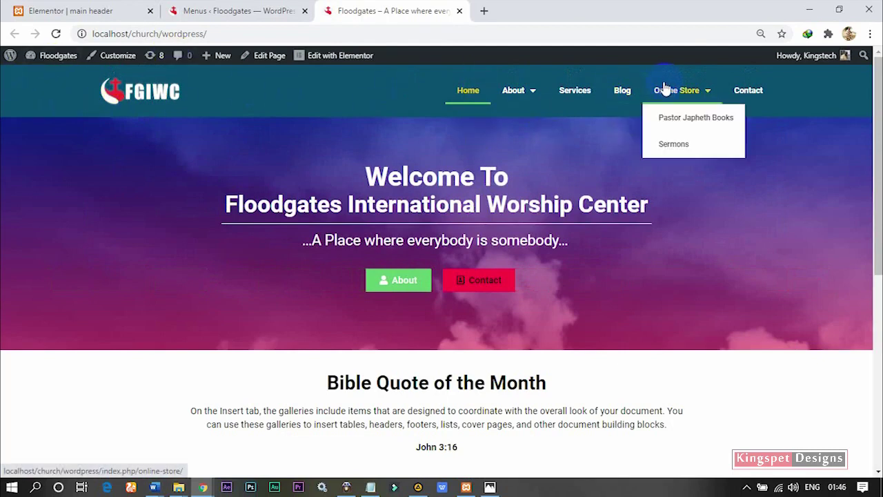